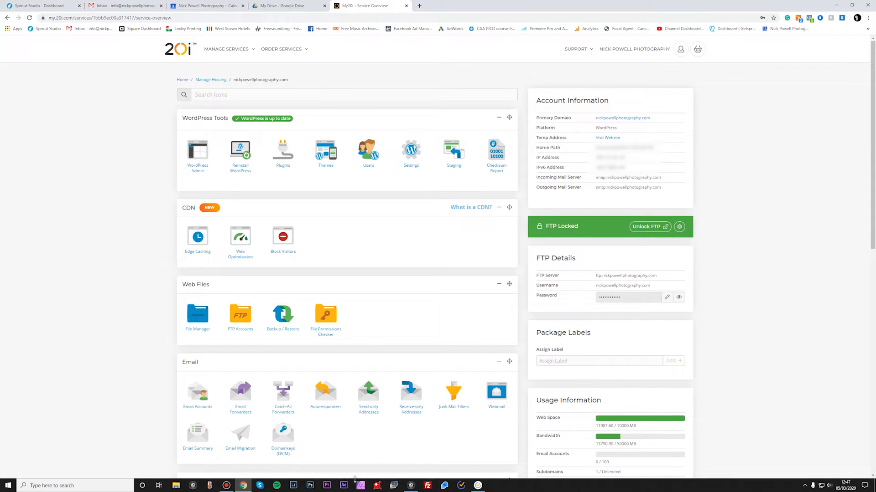
Step: Open FileZilla and try to connect to the saved site from the Site Manager
click(427, 486)
drag(486, 123, 433, 89)
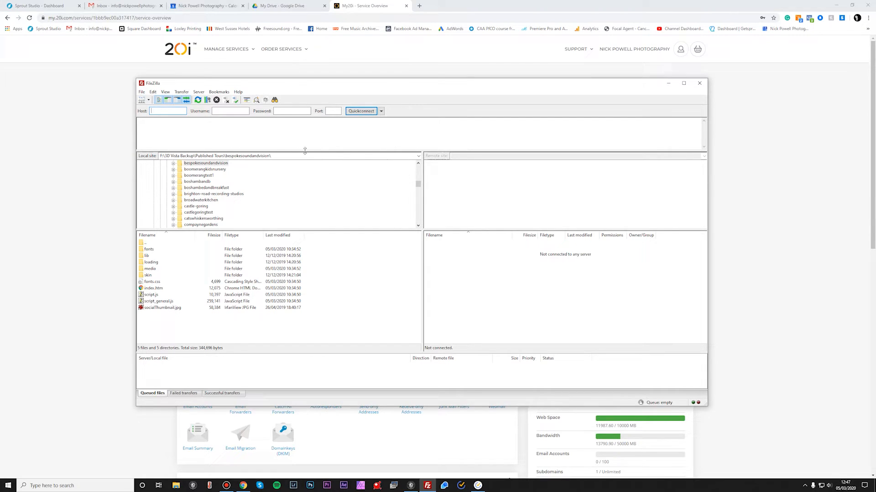
click(141, 93)
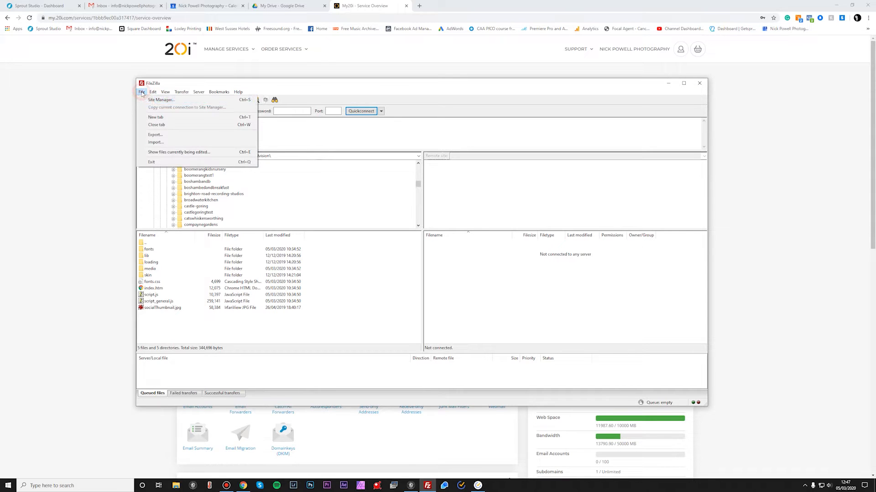
click(160, 101)
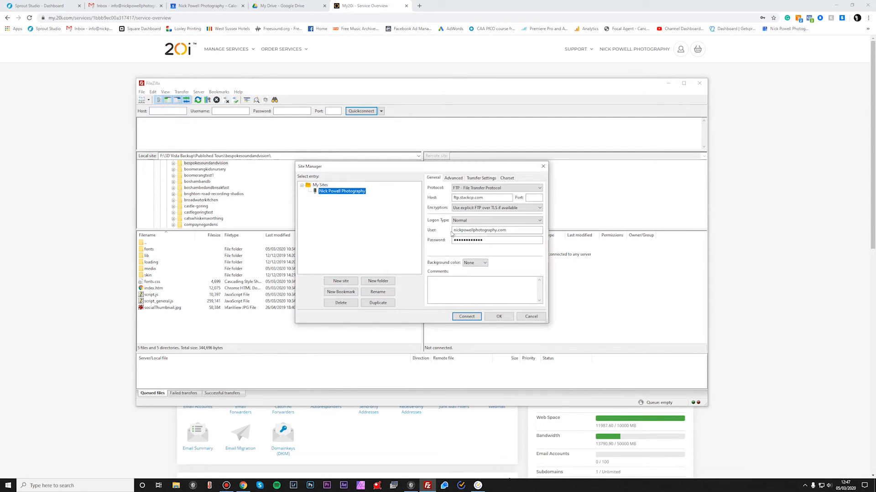
click(466, 316)
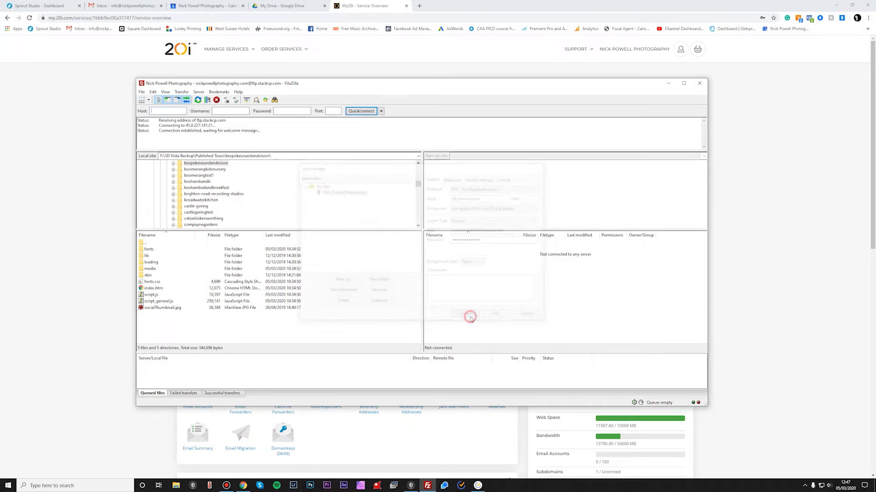
Step: Unlock FTP access for 1 hour in the hosting control panel
click(388, 9)
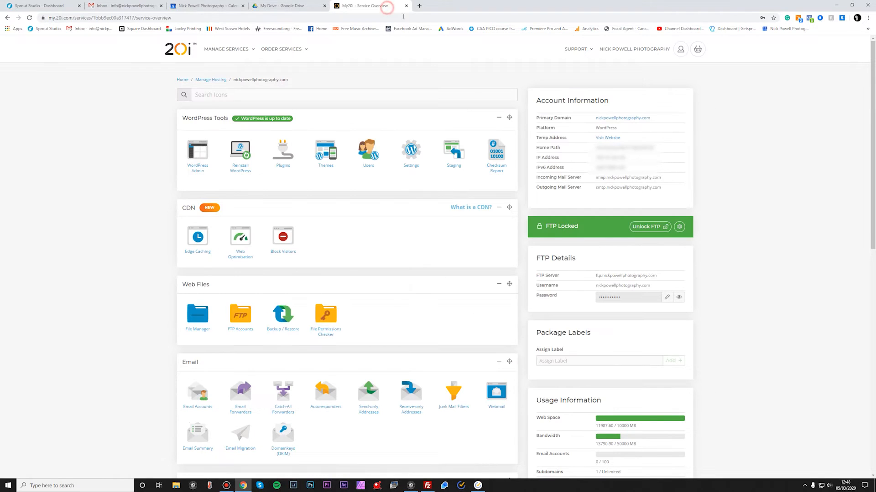
click(679, 227)
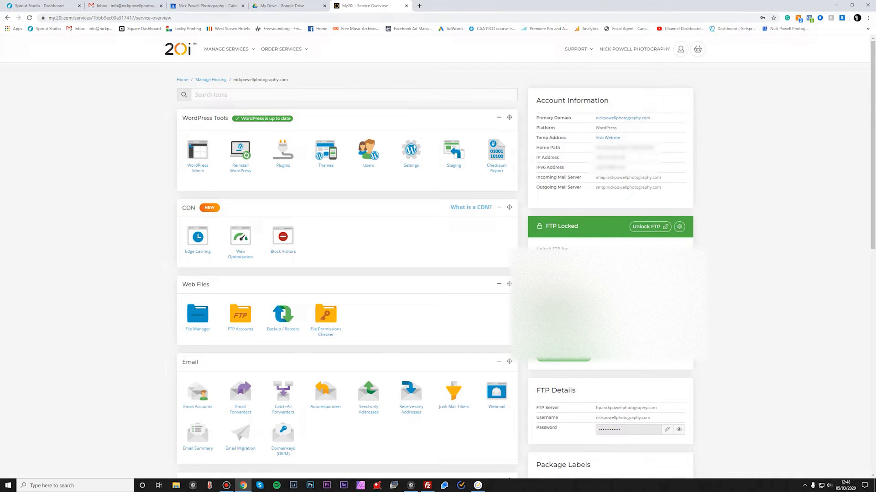
click(563, 357)
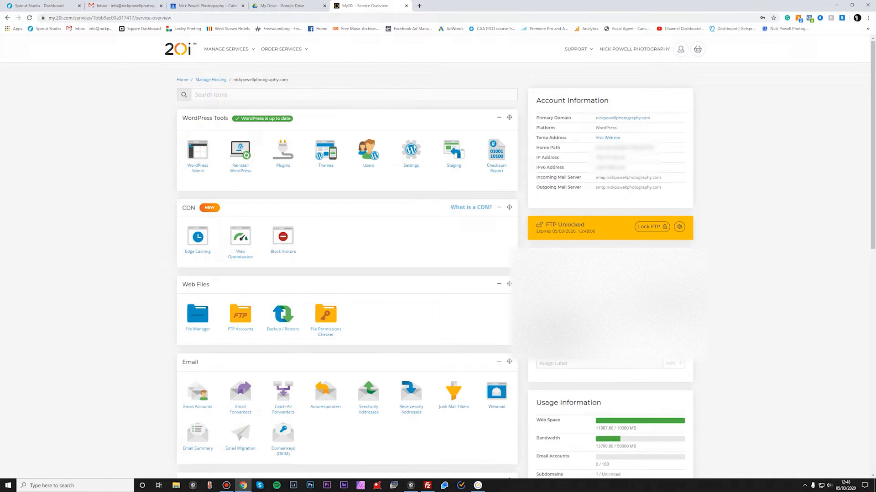
click(431, 485)
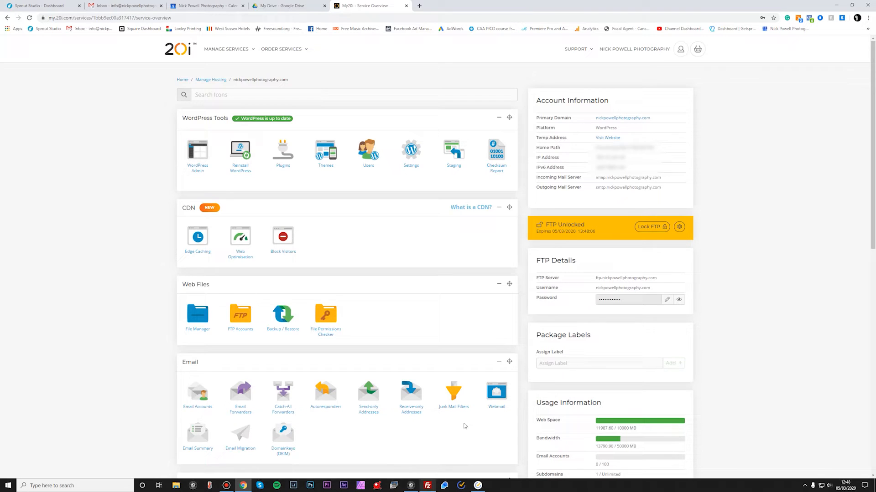
mouse_move(427, 487)
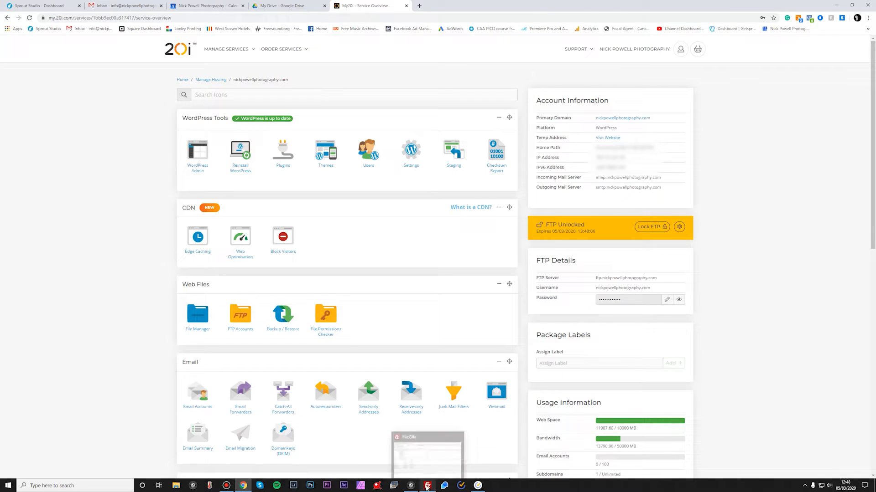
click(679, 226)
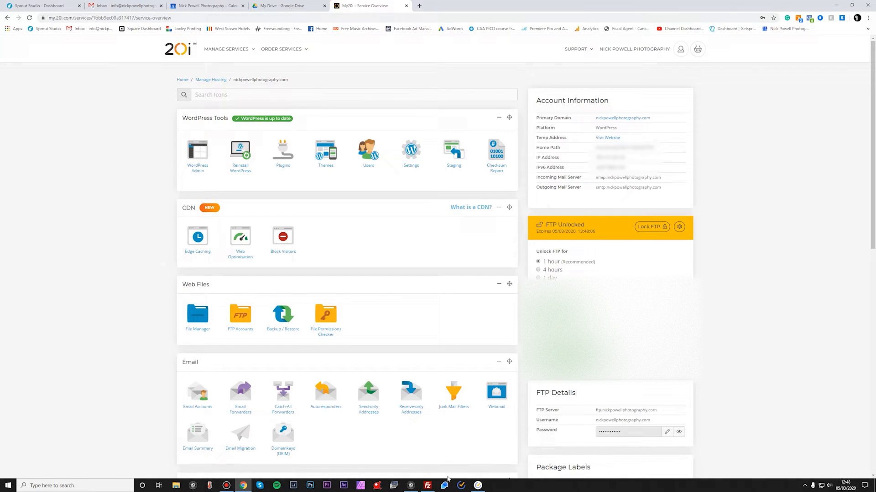
Step: Connect to the saved site from the Site Manager in FileZilla
click(428, 486)
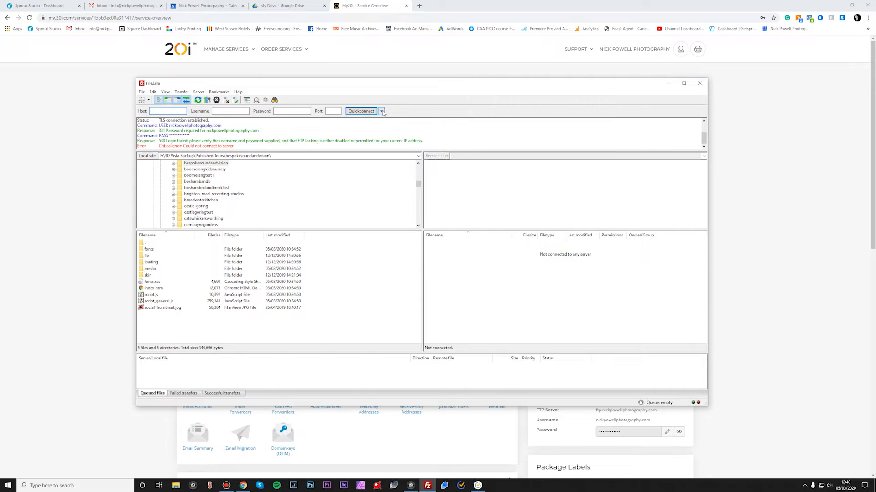
click(142, 92)
click(157, 100)
click(466, 318)
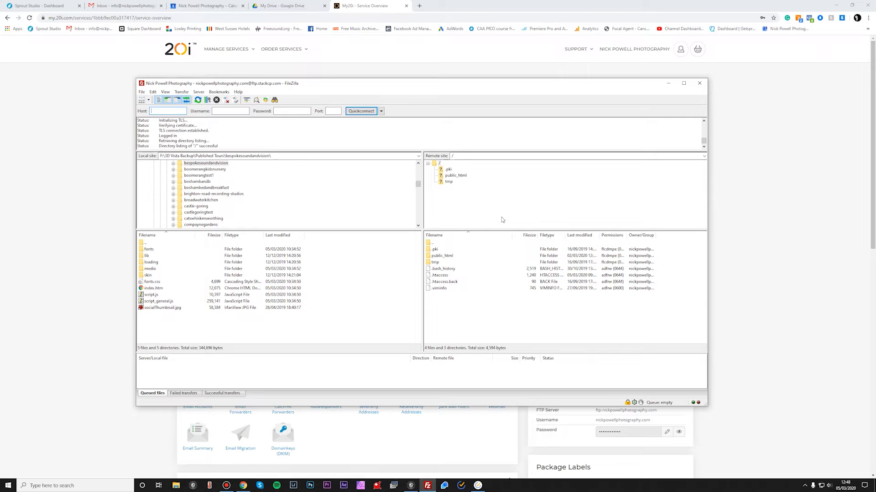
Step: Open the clienttours folder inside public_html on the remote server
click(464, 177)
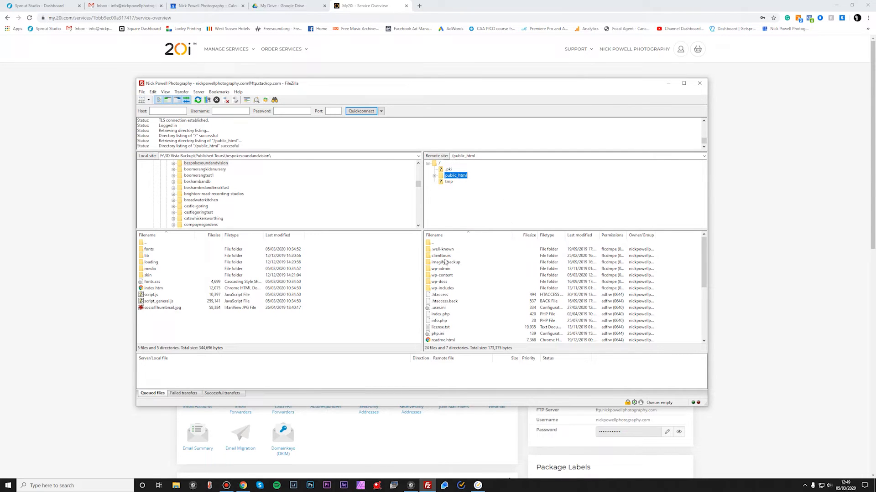
right_click(464, 177)
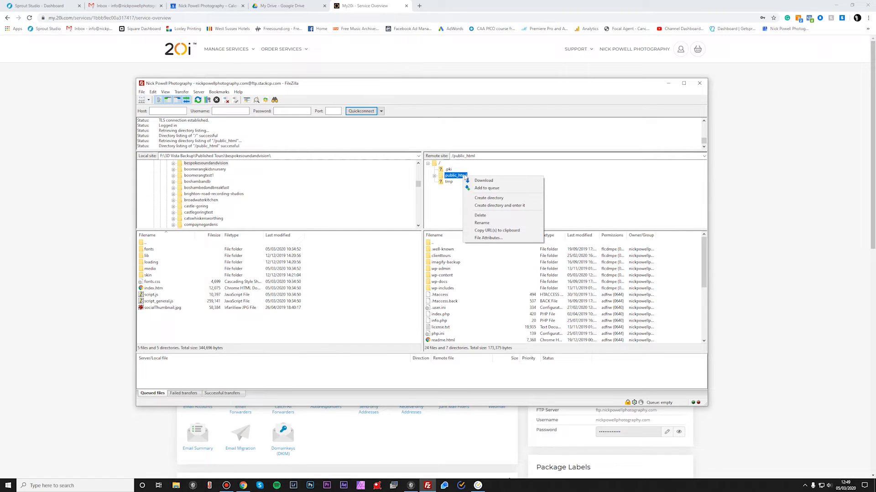
click(433, 204)
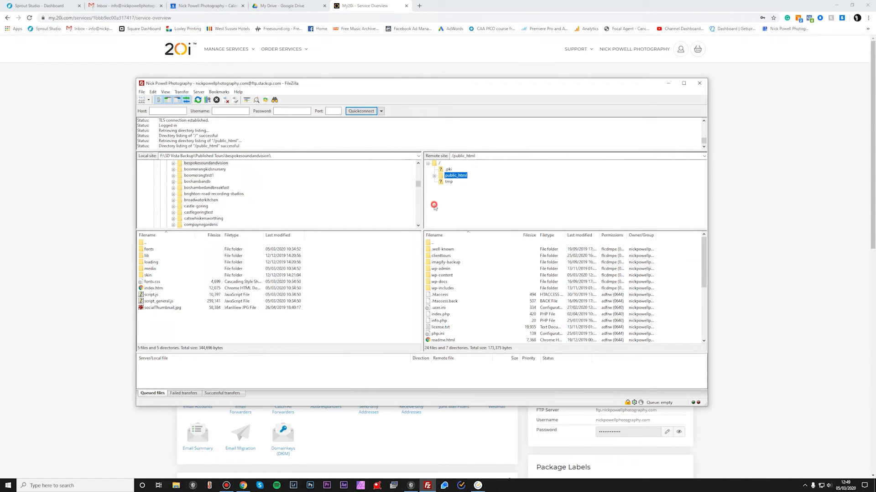
click(446, 256)
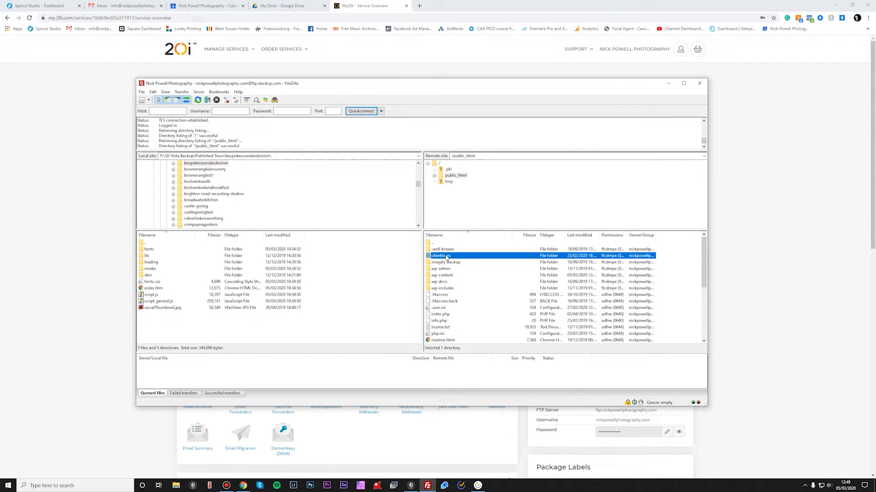
click(455, 176)
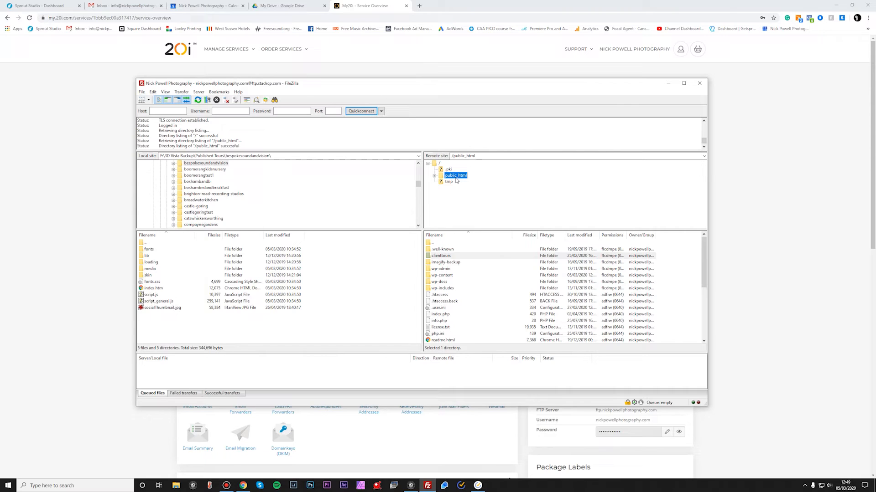
double_click(452, 256)
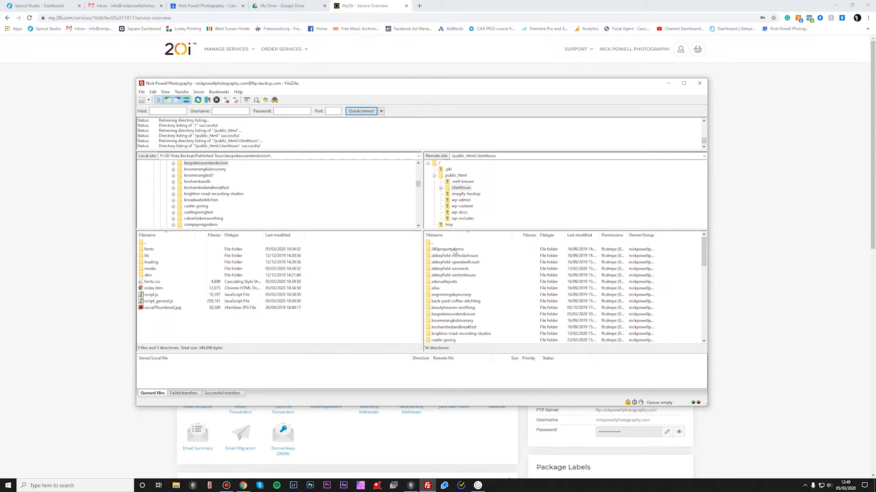
Step: Browse the client tour folders in clienttours, selecting 360propertydemo, then minimise FileZilla
click(455, 250)
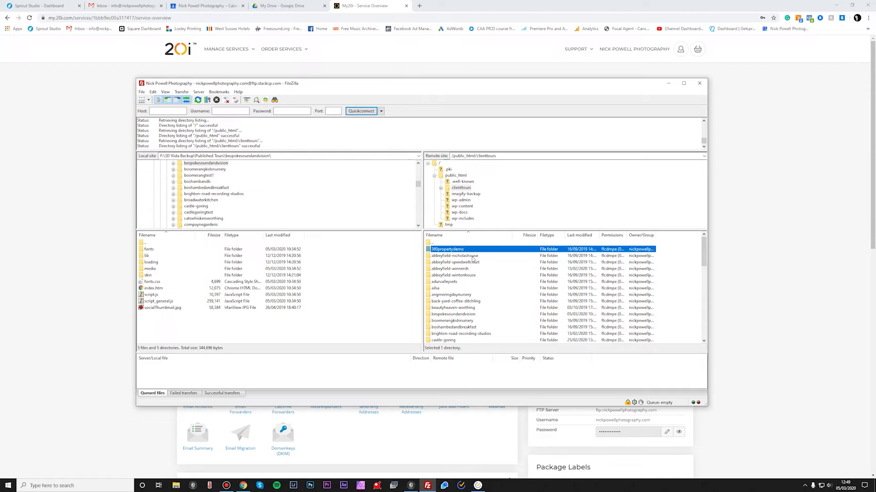
scroll(492, 311, down, 18)
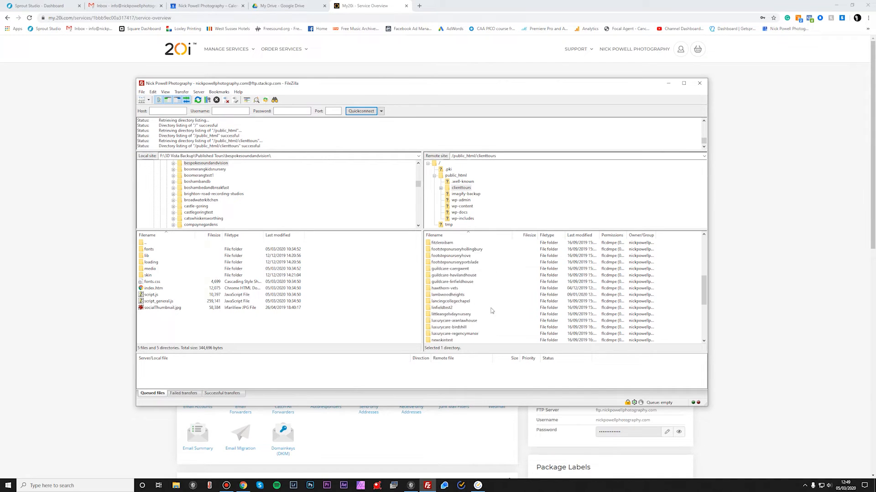
scroll(491, 311, up, 18)
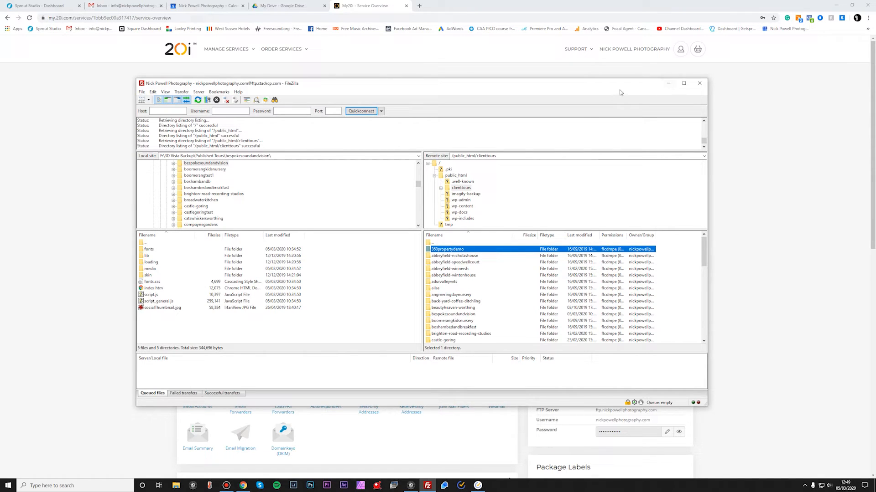
click(667, 84)
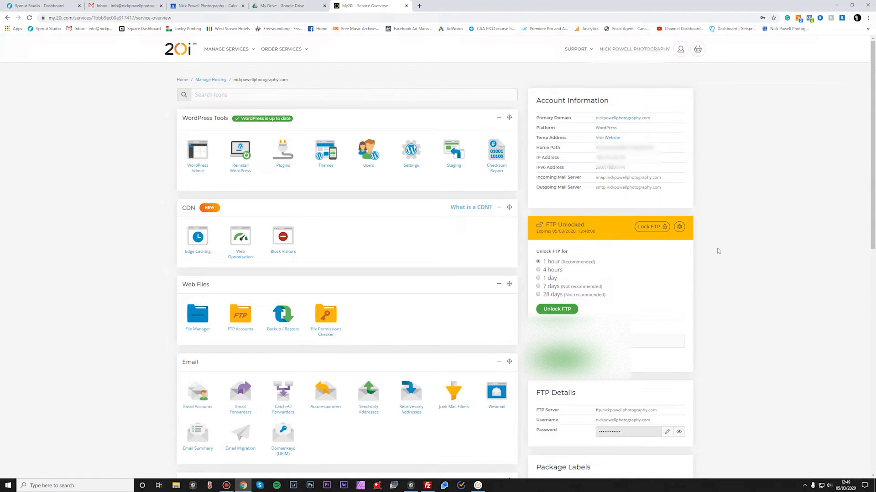
scroll(716, 248, down, 2)
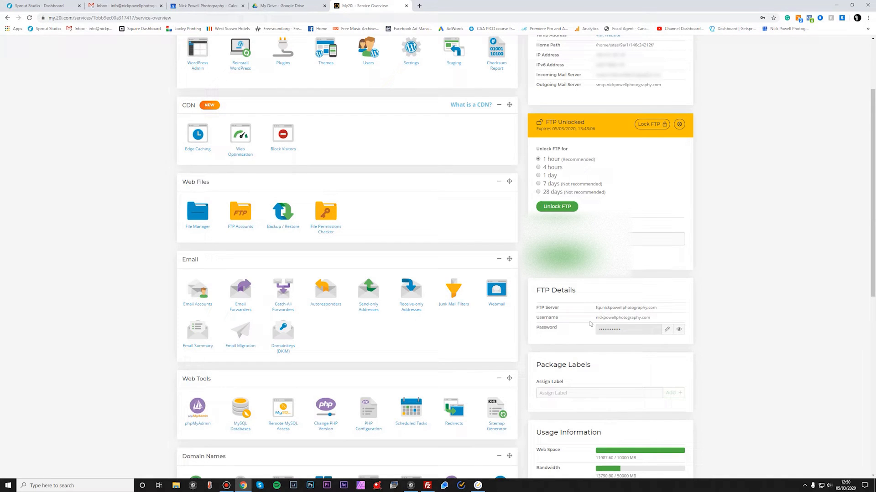
click(431, 487)
click(142, 92)
click(160, 100)
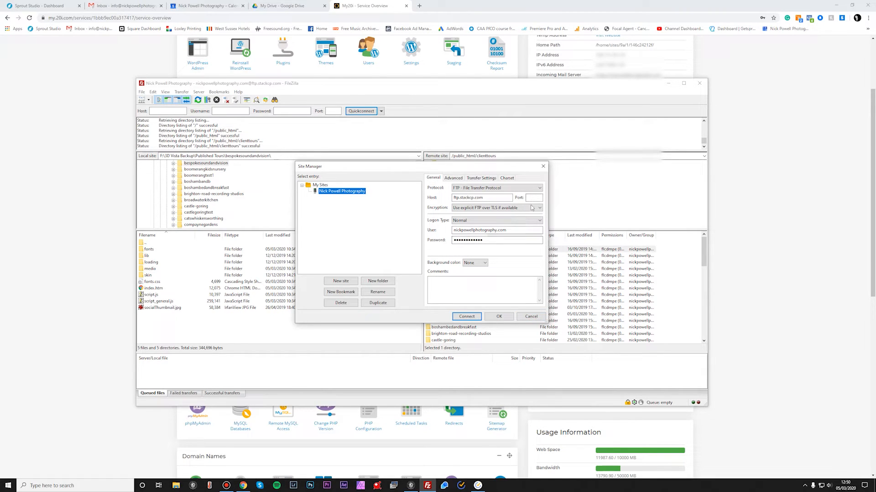
click(538, 318)
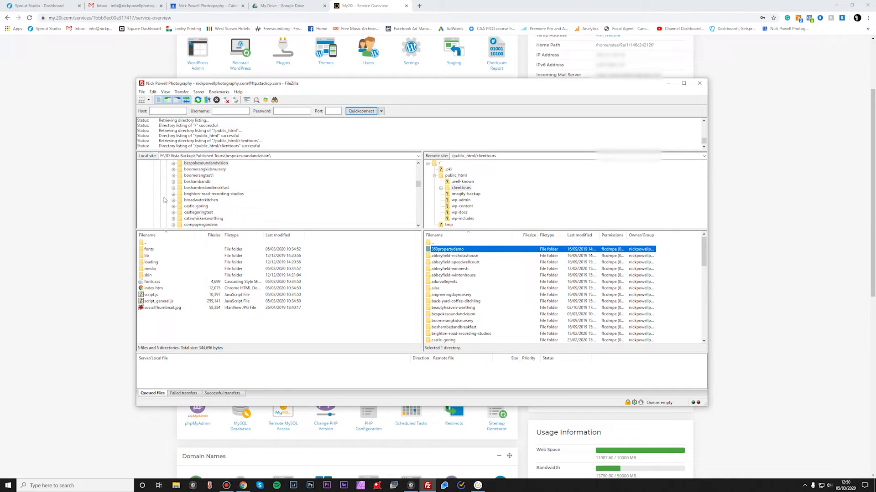
Step: Select the local bespokesoundandvision tour folder in the local site tree
click(217, 164)
scroll(287, 201, up, 1)
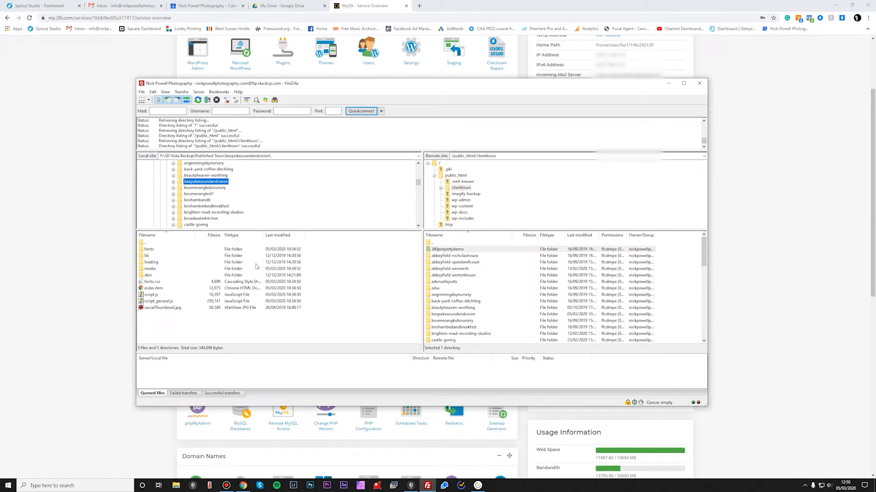
click(101, 268)
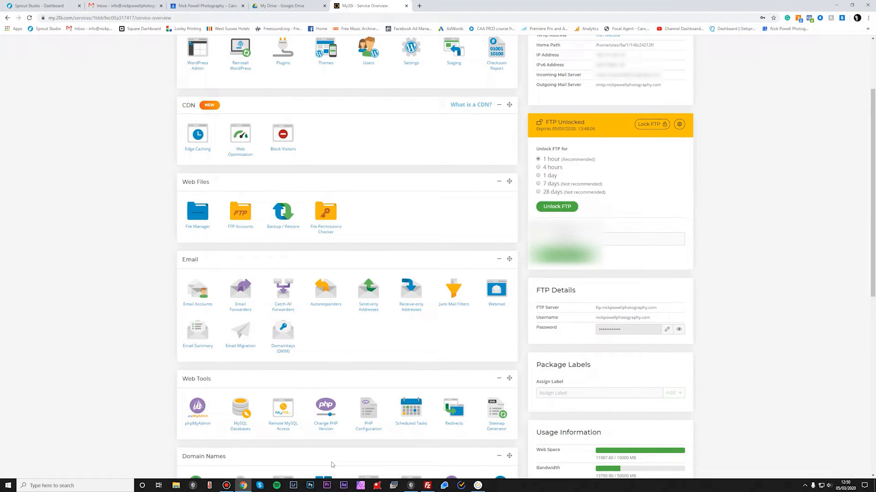
Step: Switch to 3DVista Virtual Tour, open the Bespoke Sound & Vision project and its Demo Room panorama
click(410, 486)
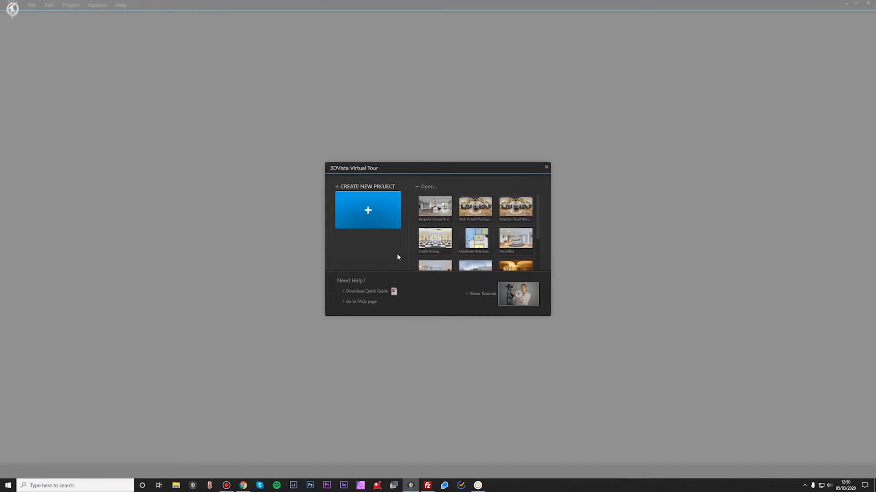
click(436, 213)
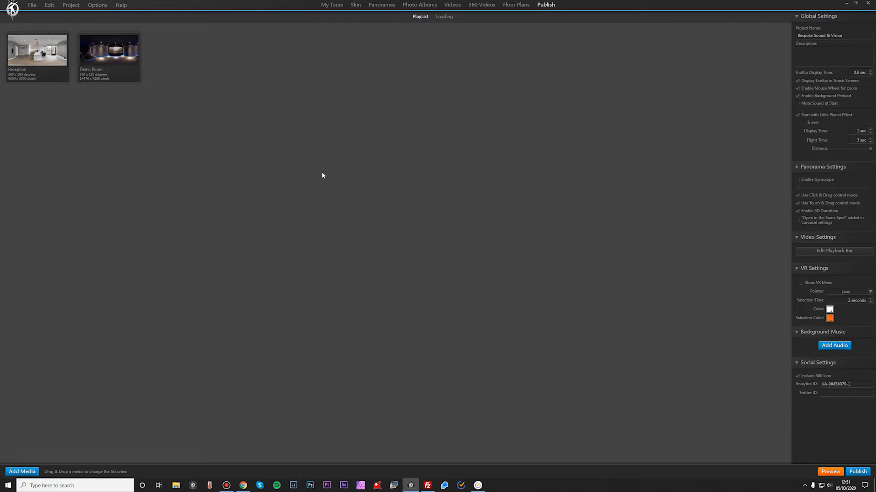
double_click(115, 55)
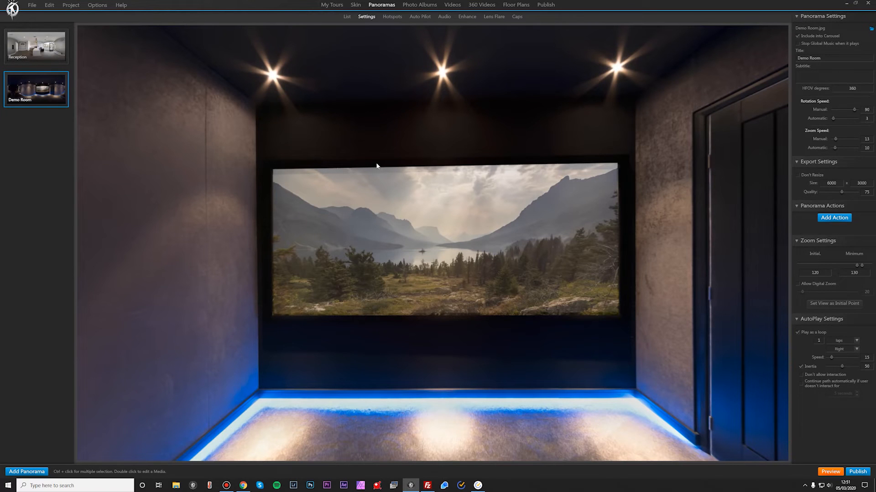
mouse_move(463, 259)
mouse_down()
mouse_move(336, 256)
mouse_move(283, 277)
mouse_move(361, 245)
mouse_move(261, 241)
mouse_up()
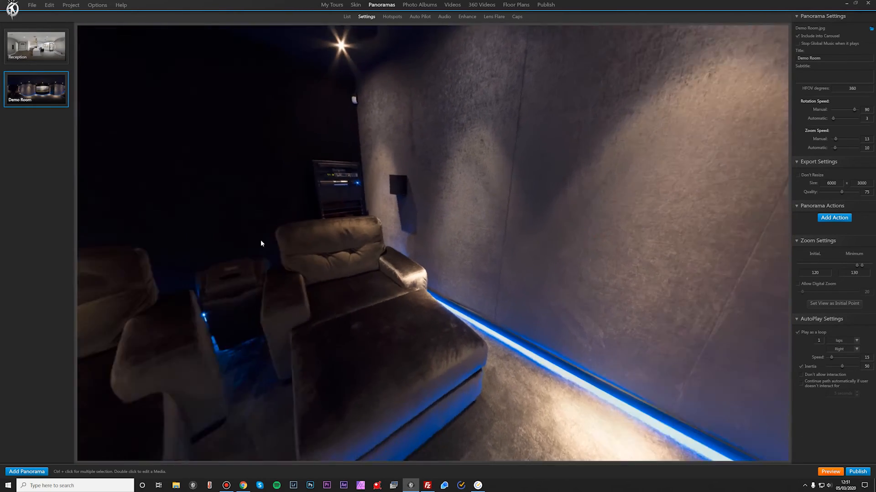
Step: Open the Demo Room hotspots and inspect the info hotspot above the screen
click(393, 17)
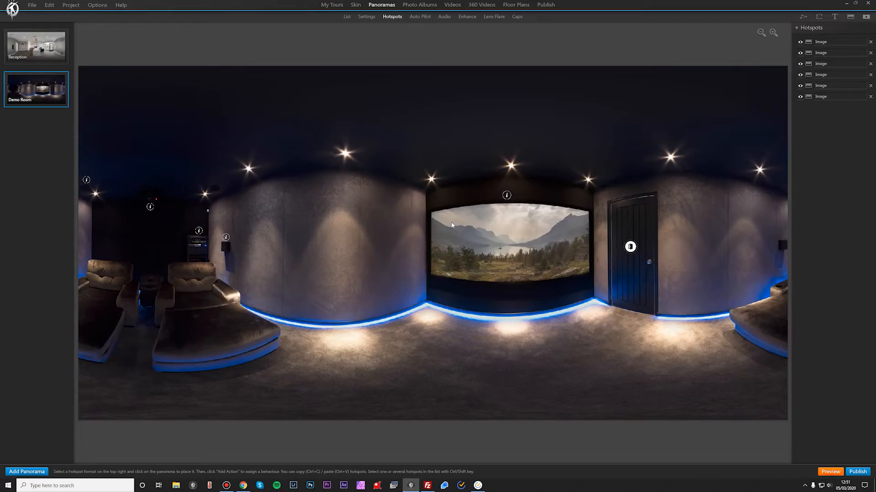
scroll(420, 259, up, 3)
drag(565, 362, 390, 352)
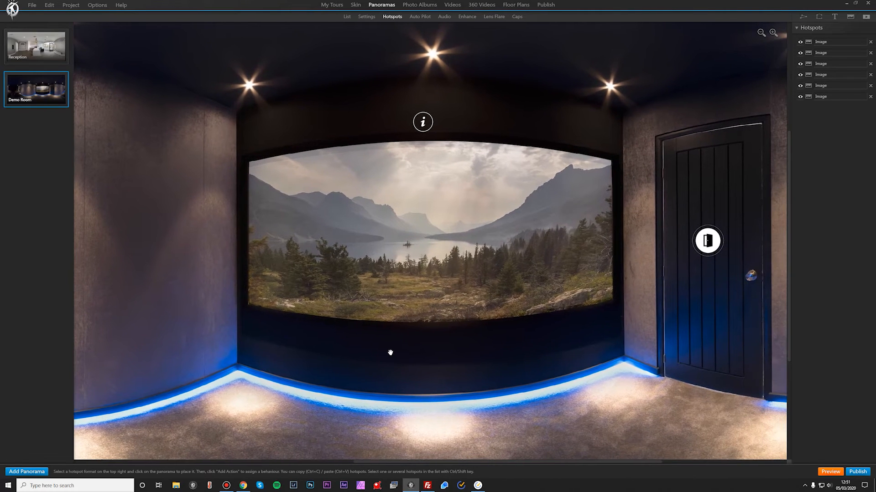
click(423, 125)
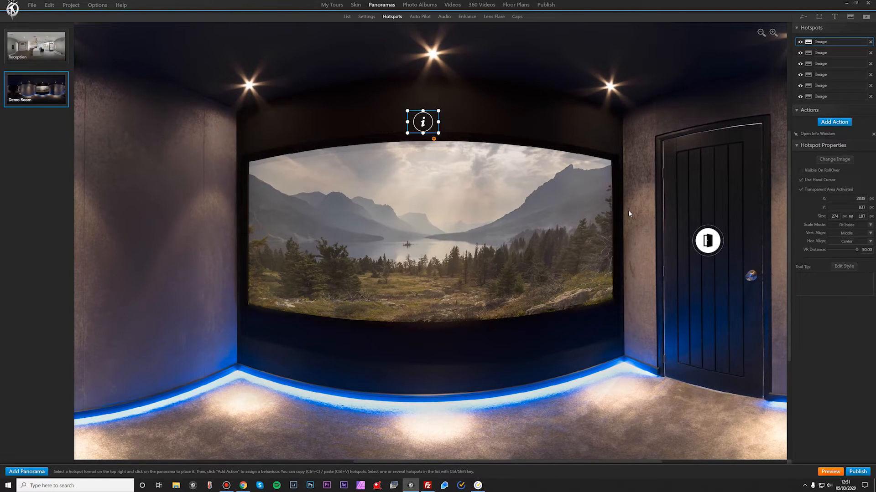
drag(629, 211, 633, 228)
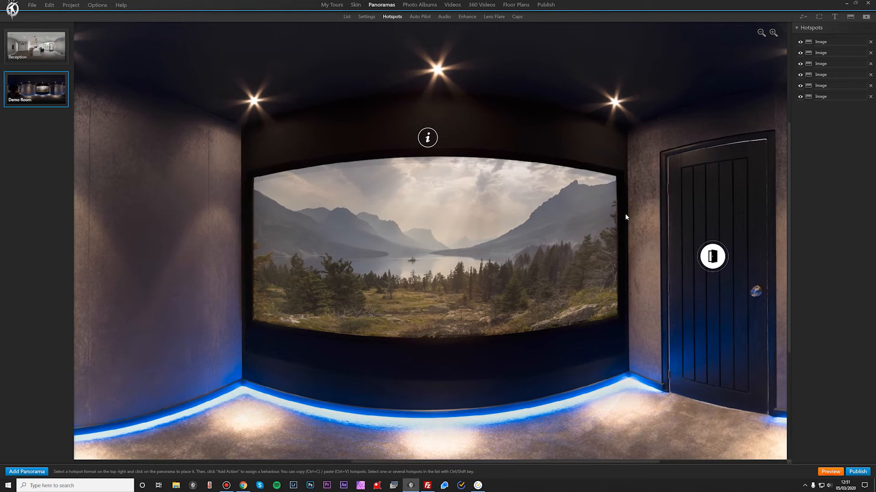
Step: Add the heading "CINEMA SCREEN" above the body text of the screen hotspot's info window
click(428, 139)
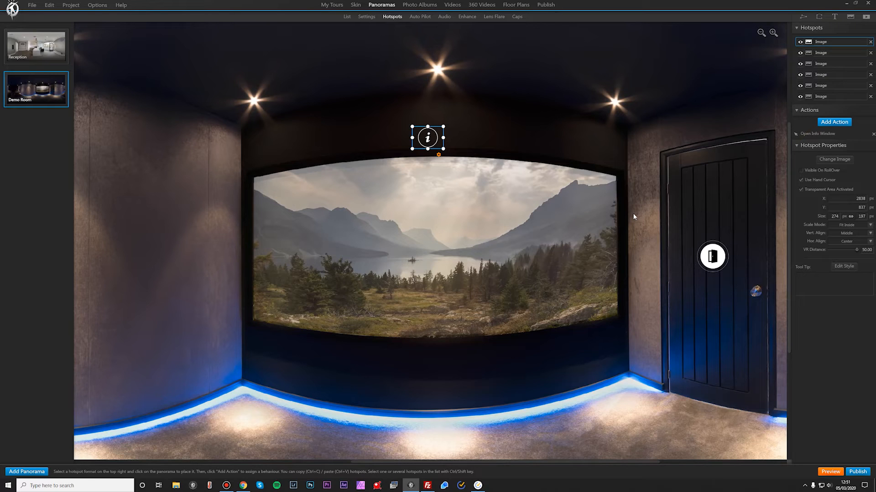
click(817, 135)
double_click(817, 135)
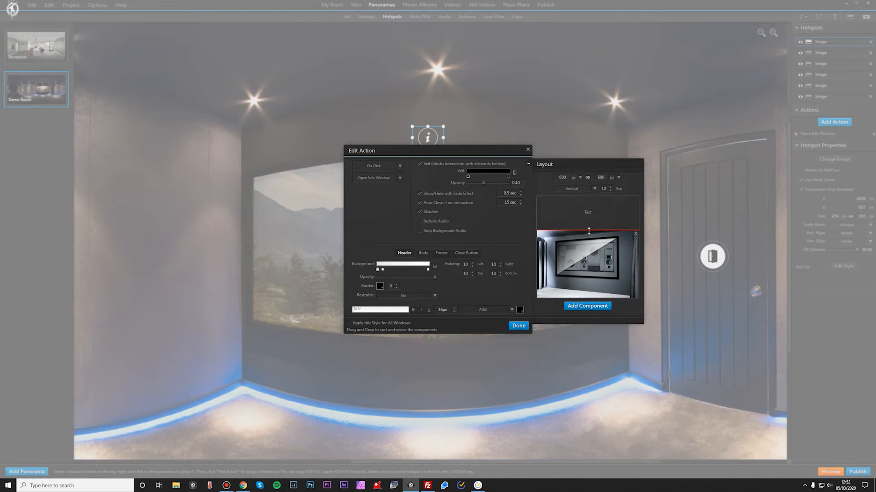
drag(588, 231, 590, 233)
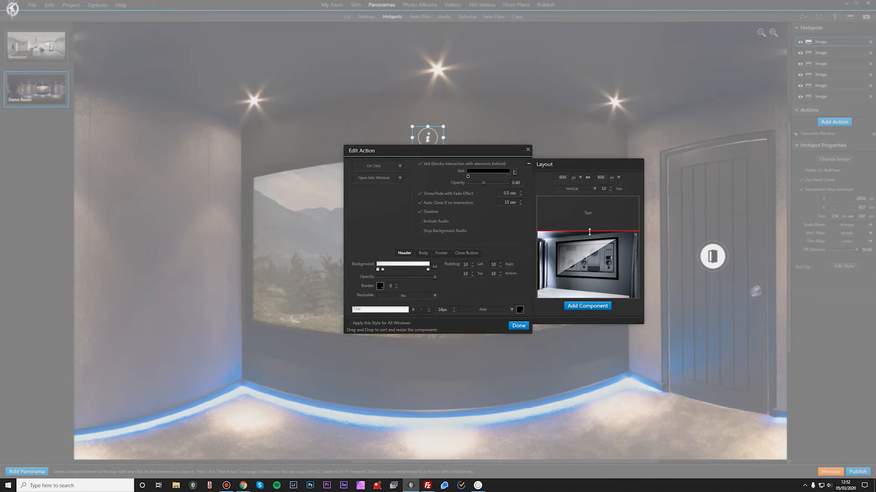
click(423, 254)
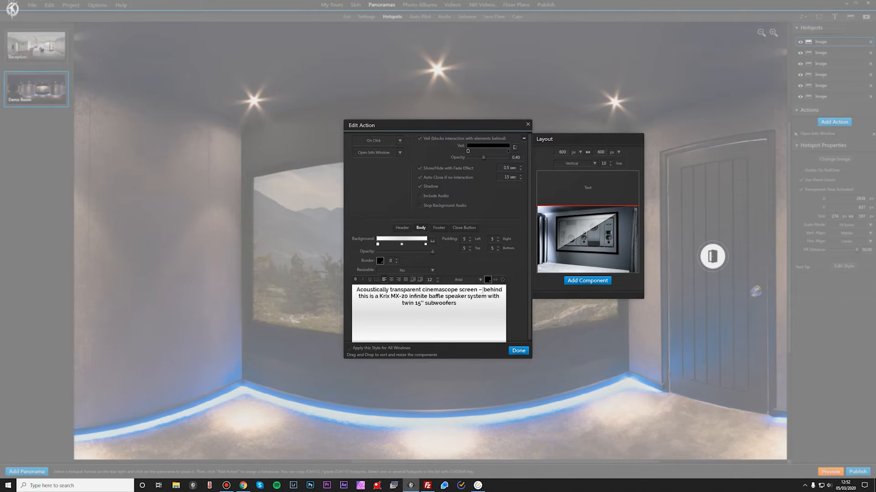
click(482, 290)
click(356, 292)
key(Return)
key(Return)
text(Cl)
text(NEMA SC)
text(REEN)
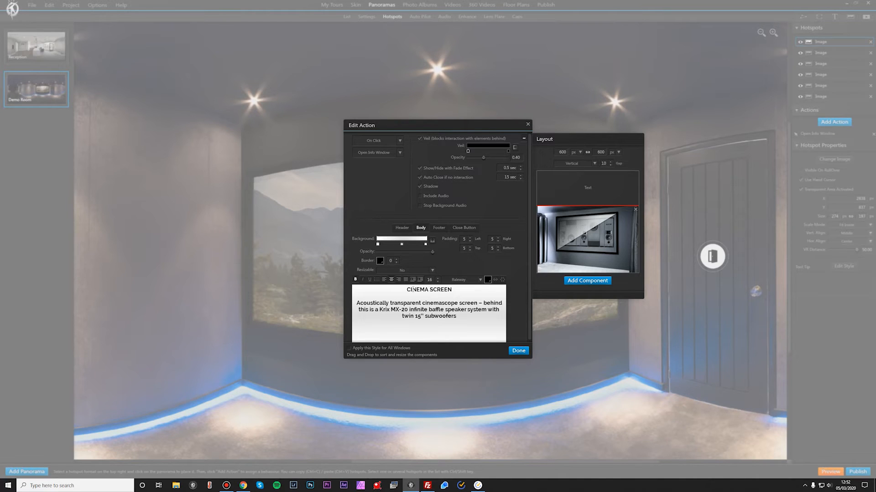
click(518, 350)
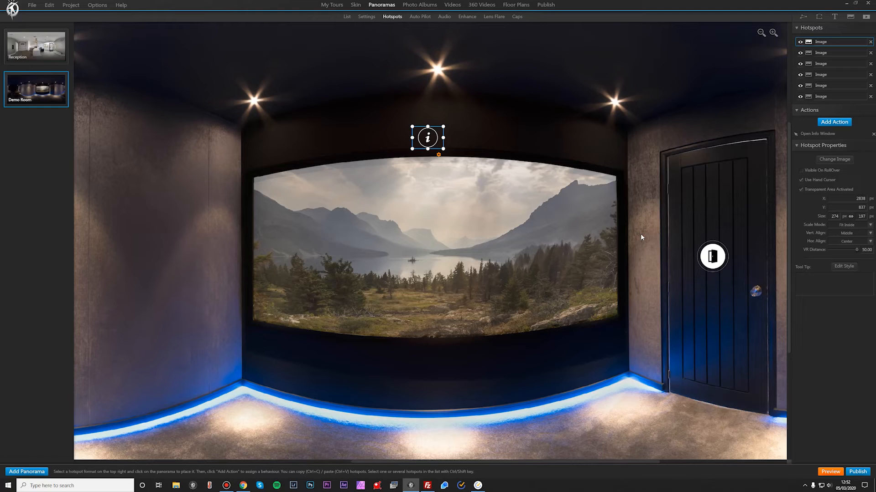
Step: Set the body text font of the equipment rack hotspot's info window to Raleway
scroll(549, 225, down, 5)
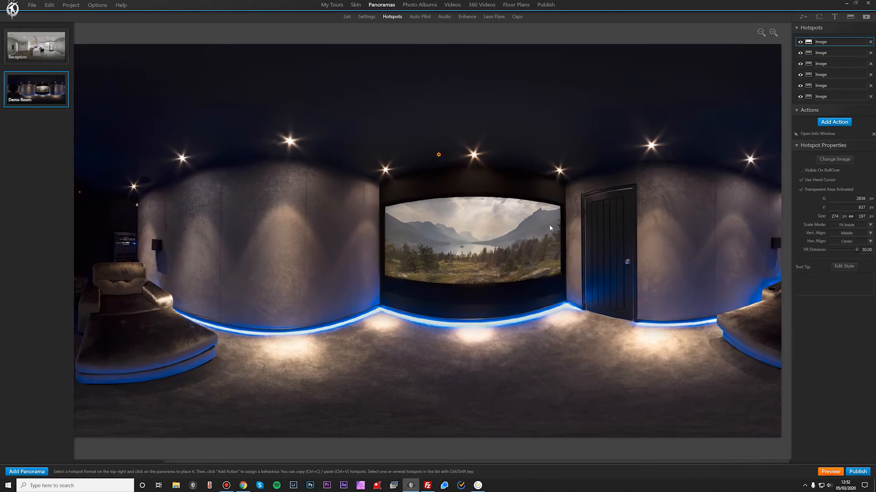
scroll(359, 270, up, 4)
drag(359, 270, 688, 250)
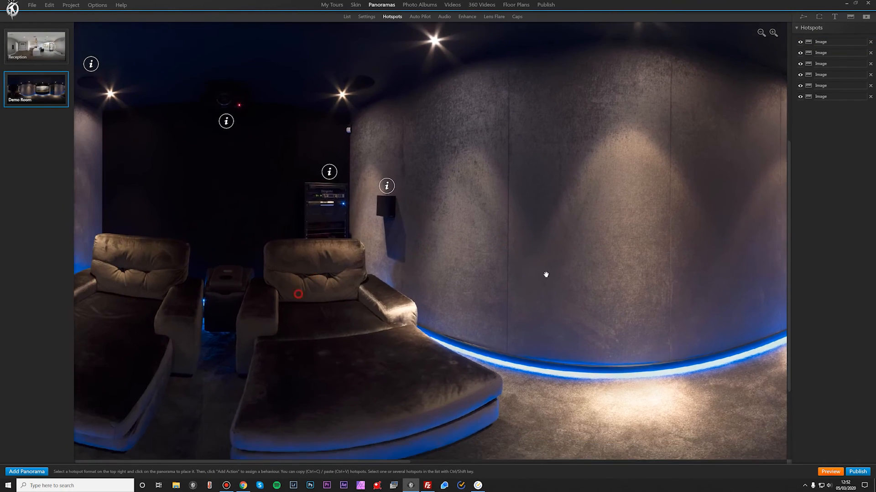
click(386, 187)
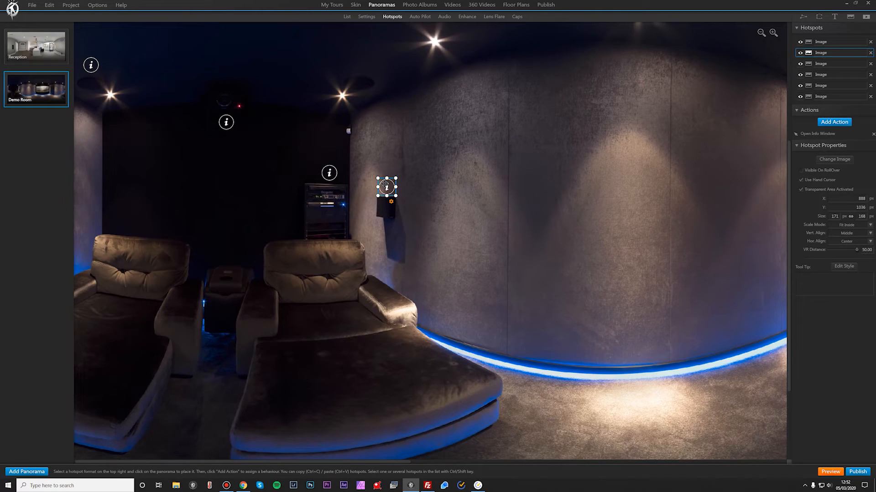
click(330, 174)
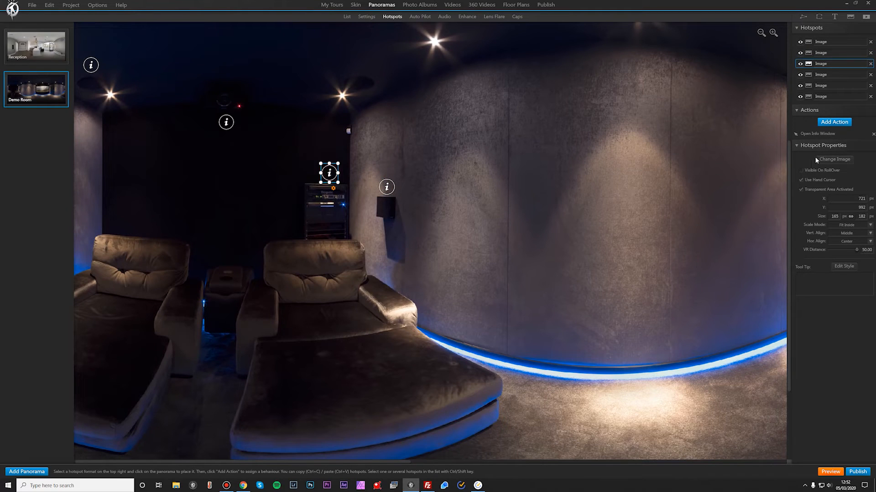
double_click(831, 135)
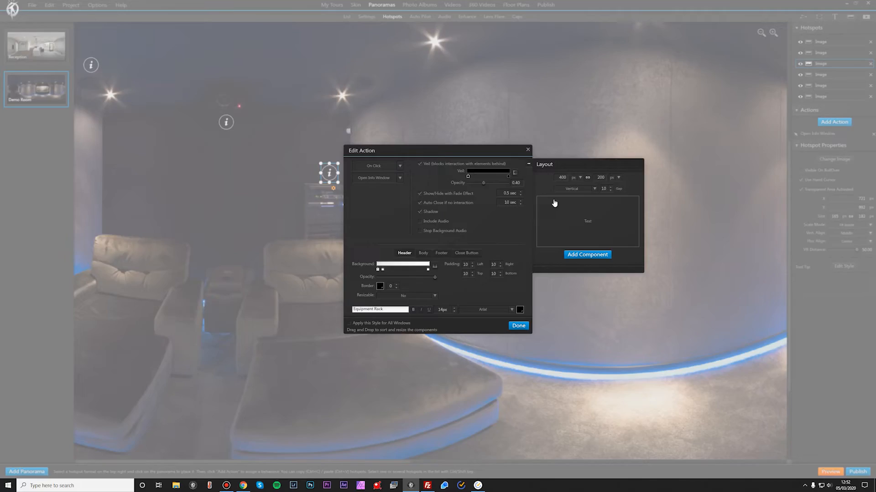
click(424, 253)
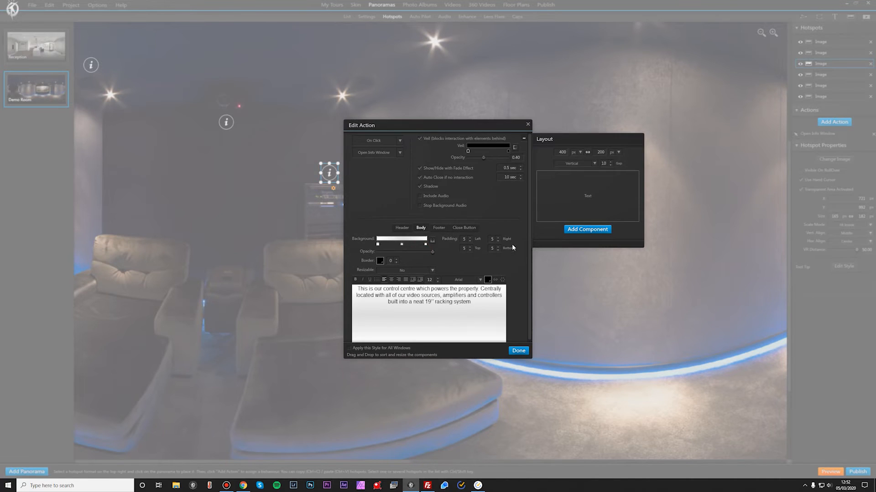
drag(358, 289, 472, 303)
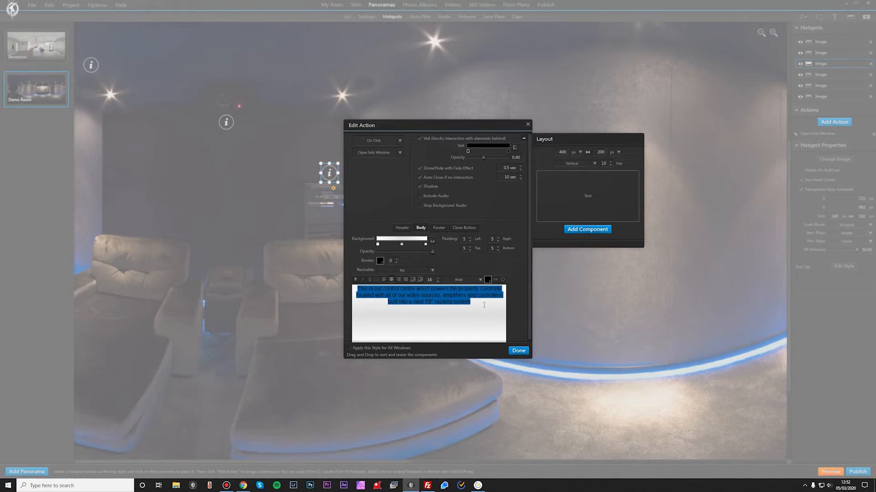
click(480, 280)
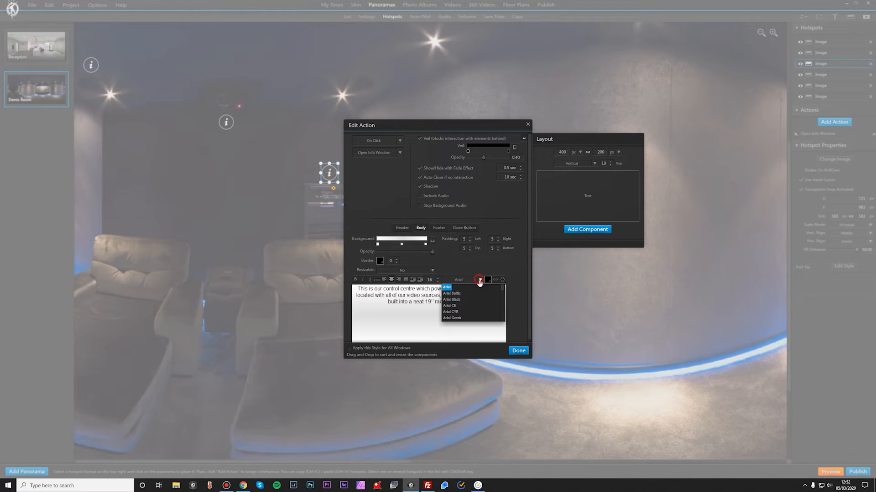
scroll(477, 292, down, 10)
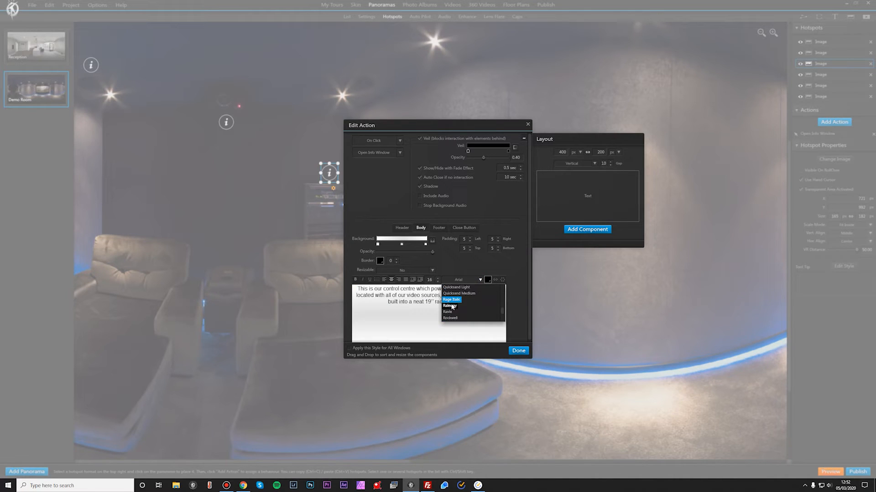
click(453, 306)
Step: Set the equipment rack info text size to 14 and make it bold
click(438, 278)
click(438, 278)
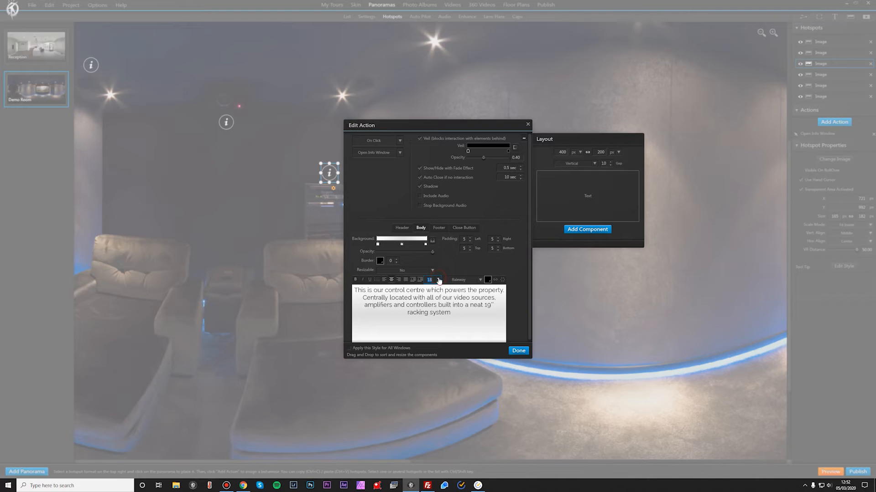
key(ctrl+a)
click(355, 279)
click(519, 351)
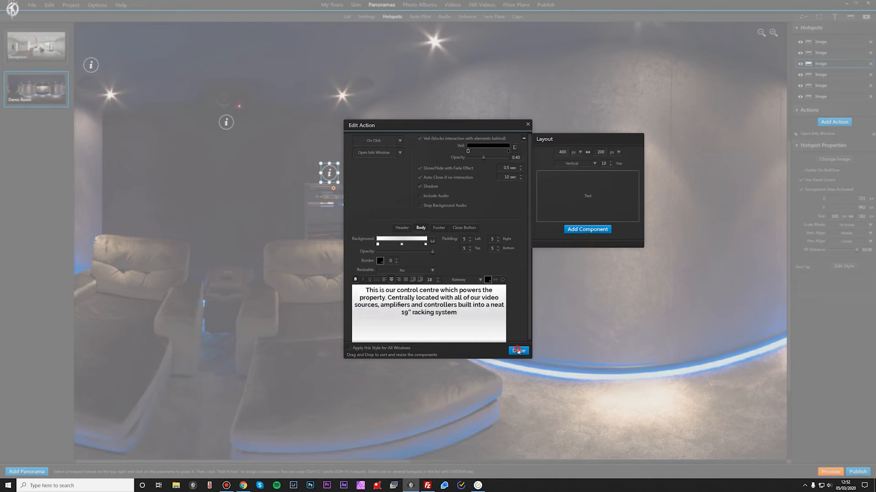
Step: Replace the Demo Room tripod cap with the White 360 Logo image
scroll(457, 272, down, 5)
click(466, 279)
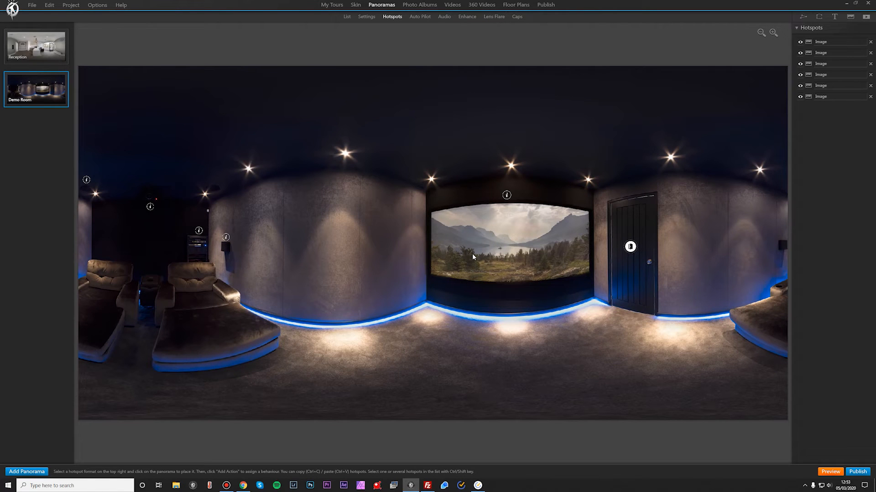
click(366, 18)
drag(470, 217, 550, 223)
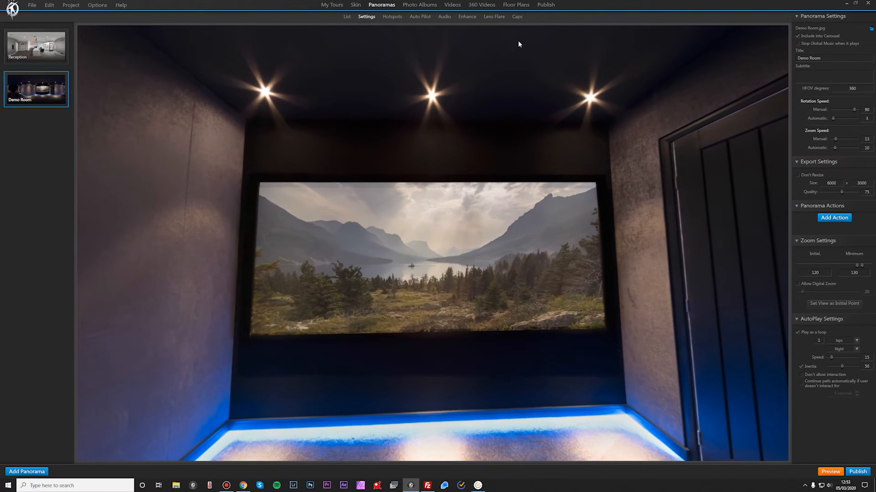
click(517, 20)
click(835, 31)
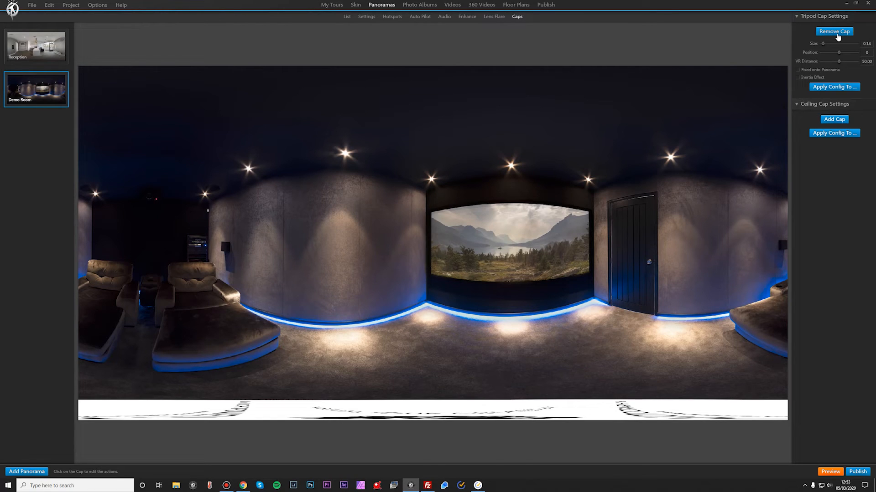
click(835, 32)
click(834, 32)
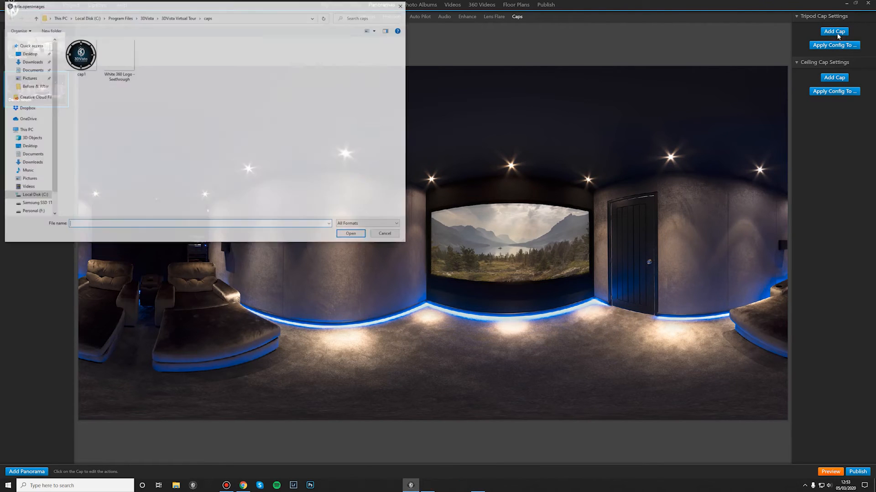
double_click(128, 64)
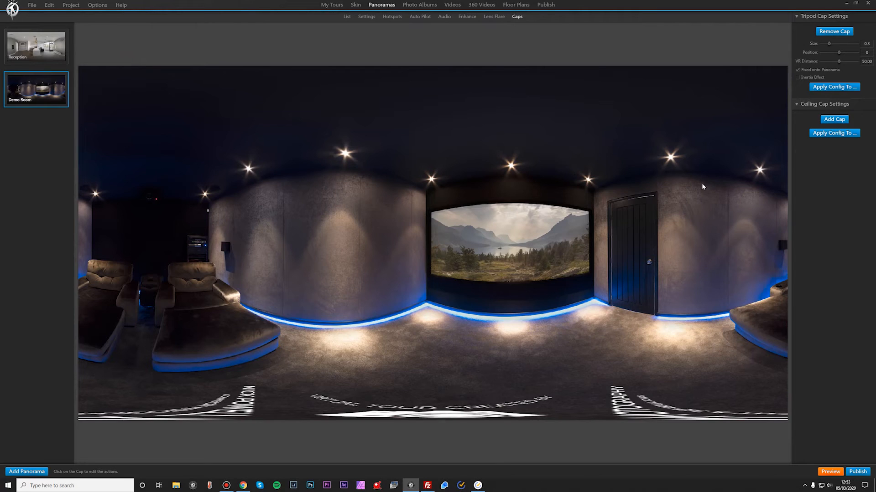
Step: Set the tripod cap size to 0.2 and turn off Fixed onto Panorama
click(872, 44)
key(BackSpace)
text(2)
click(823, 69)
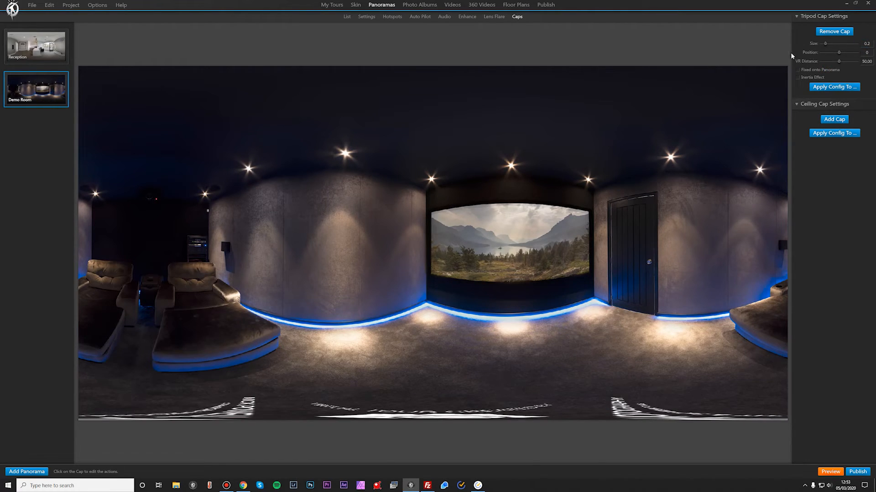
Step: Apply the tripod cap configuration to the Reception panorama
click(828, 88)
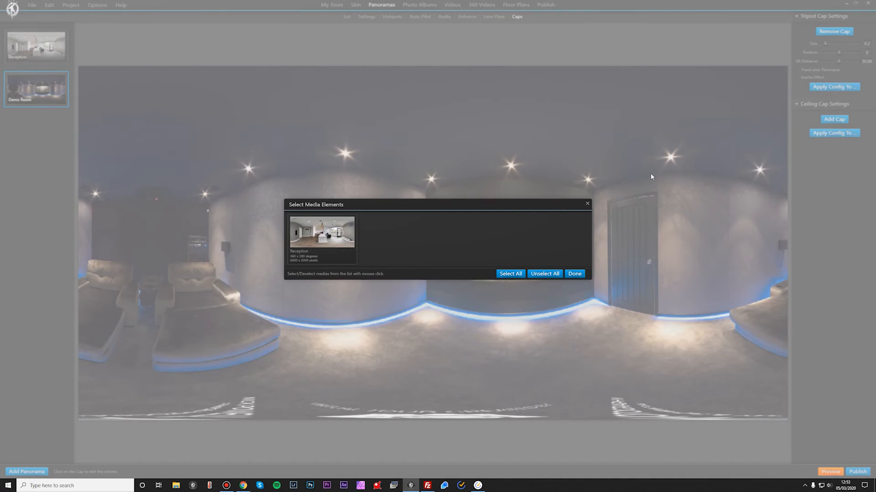
click(316, 244)
click(574, 275)
Step: Open the web/mobile publishing options from the Reception panorama and examine the tour URL field
click(42, 61)
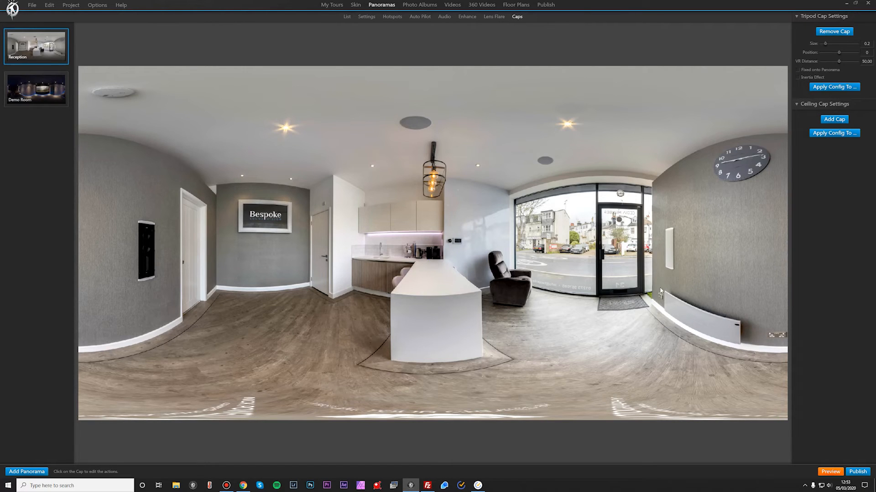
click(857, 472)
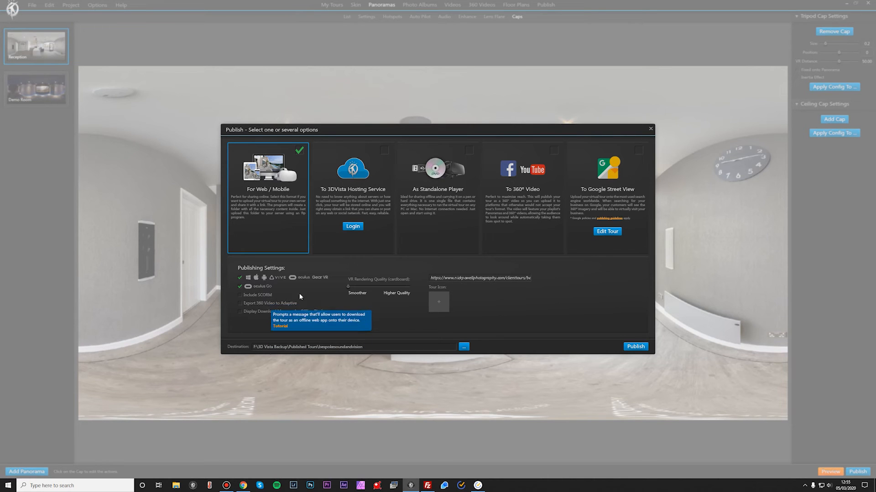
click(484, 279)
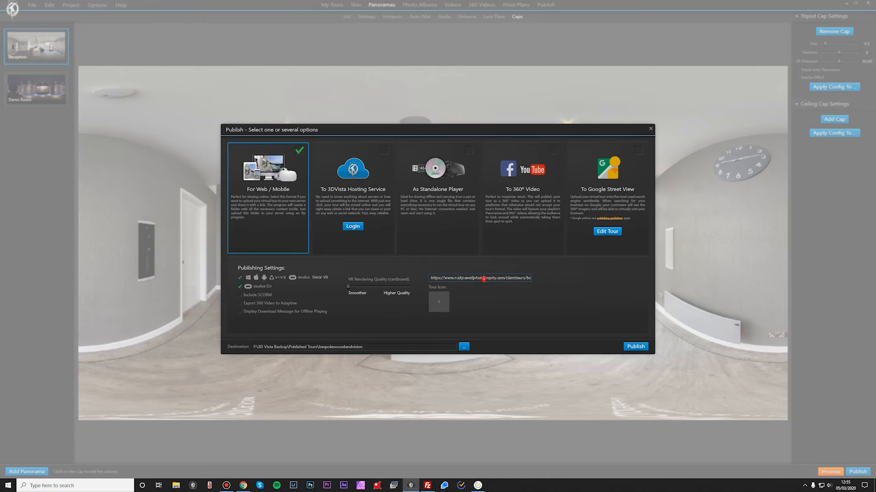
click(431, 278)
mouse_move(431, 279)
mouse_down()
mouse_move(511, 279)
mouse_move(446, 278)
mouse_up()
click(505, 279)
Step: Check the clienttours path and the bespokesoundandvision folder on the web host in FileZilla
click(427, 485)
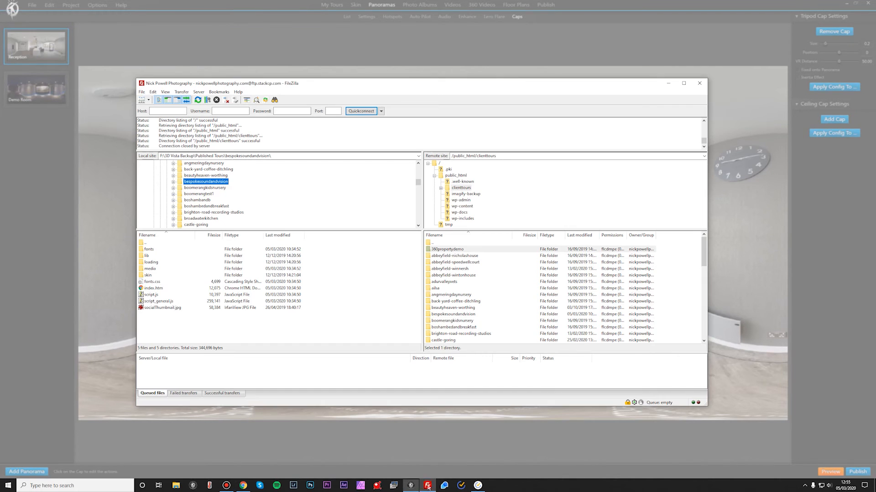
click(456, 175)
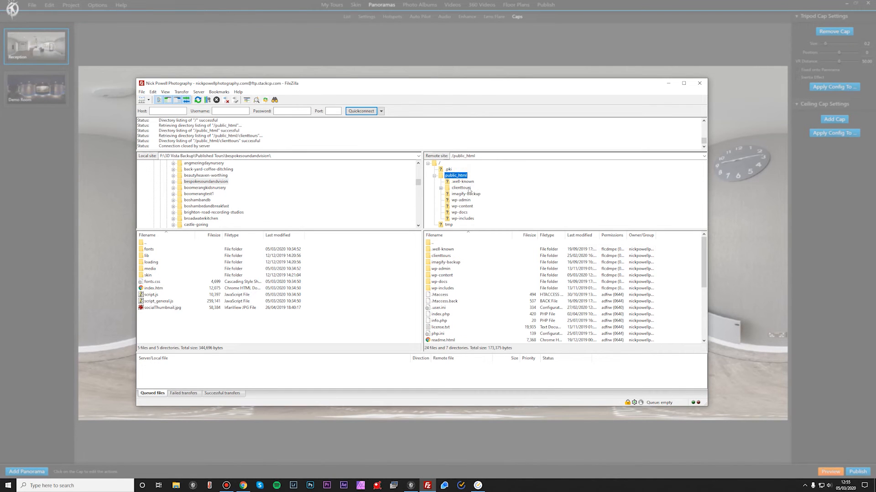
double_click(446, 257)
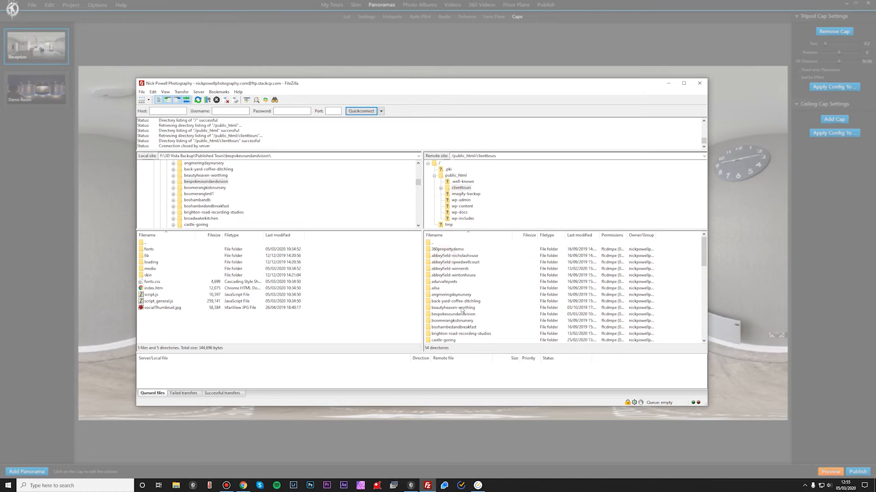
click(410, 485)
click(513, 279)
double_click(514, 279)
click(519, 279)
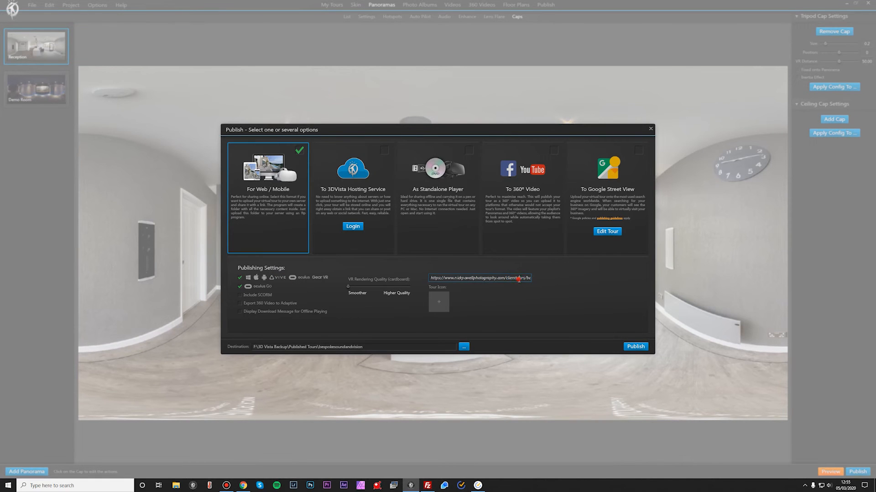
click(428, 485)
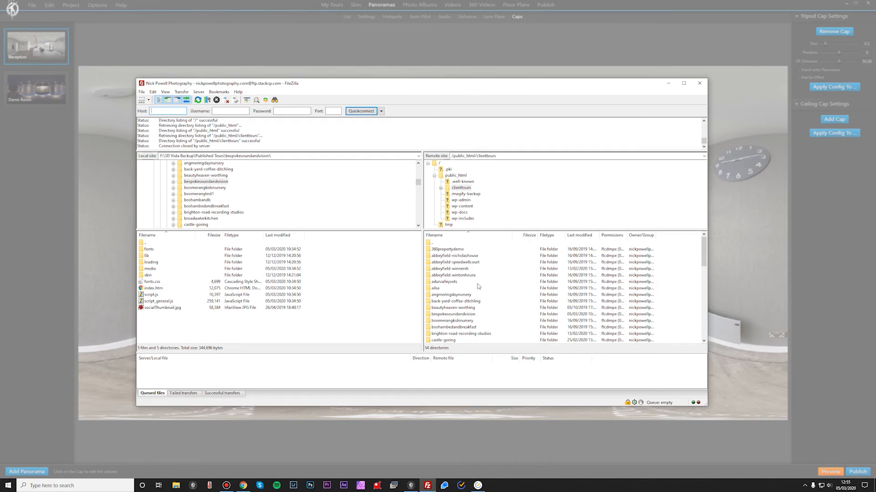
click(459, 314)
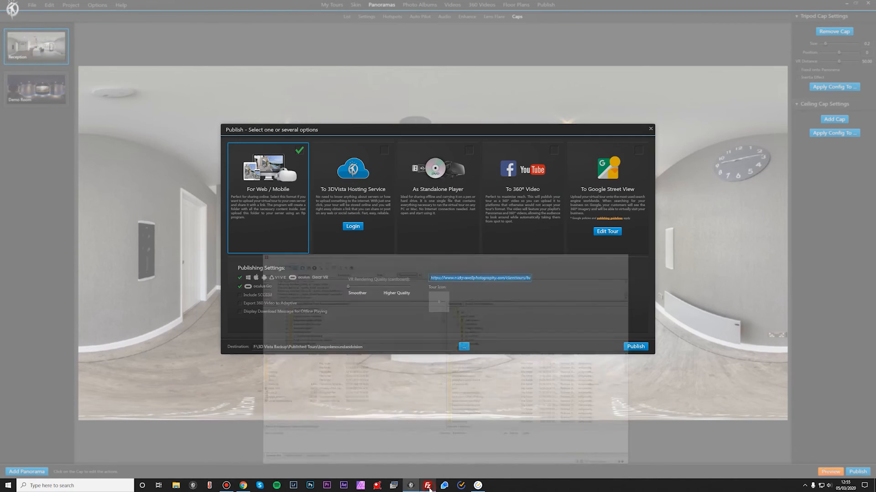
Step: Set the tour URL to end in clienttours/bespokesoundandvision/index.htm
click(410, 485)
click(517, 280)
drag(518, 281, 542, 281)
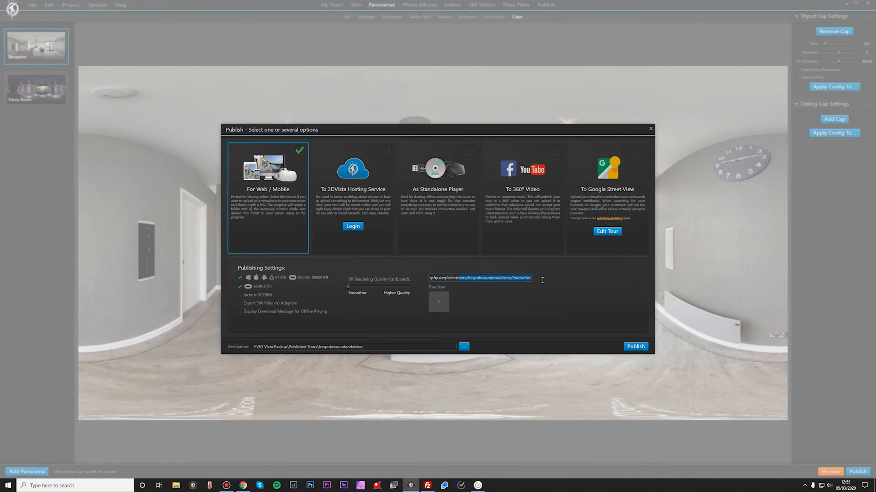
click(504, 278)
Step: Set the publishing destination to the bespokesoundandvision folder inside F:\3D Vista Backup\Published Tours
click(464, 347)
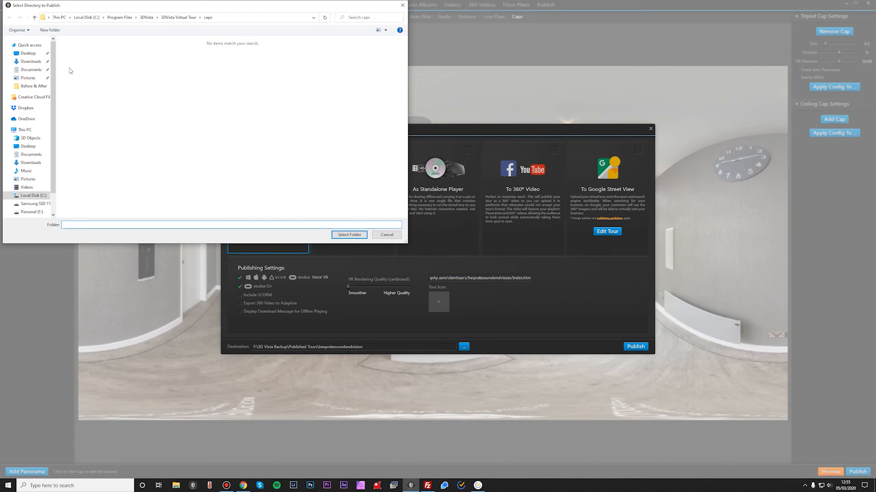
scroll(39, 178, down, 1)
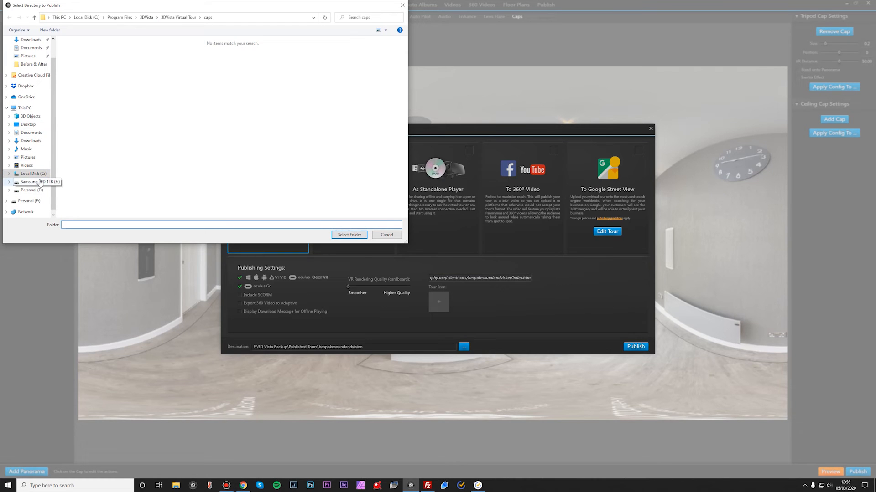
click(37, 190)
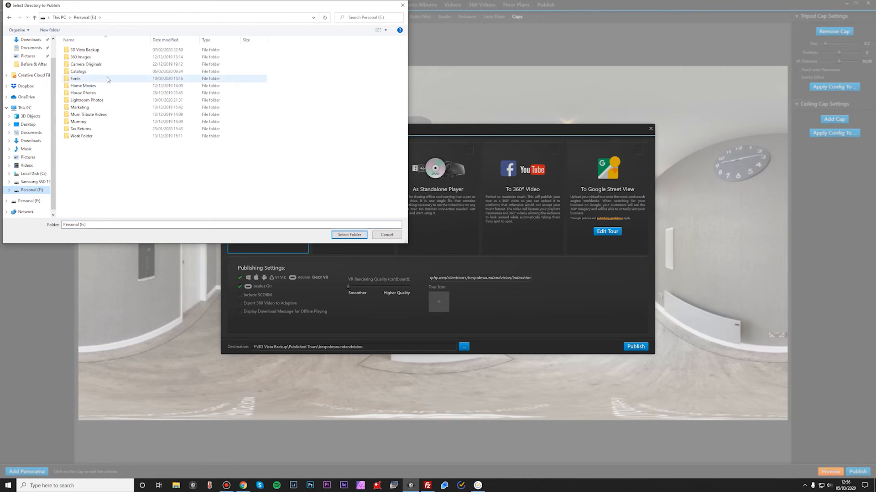
double_click(104, 50)
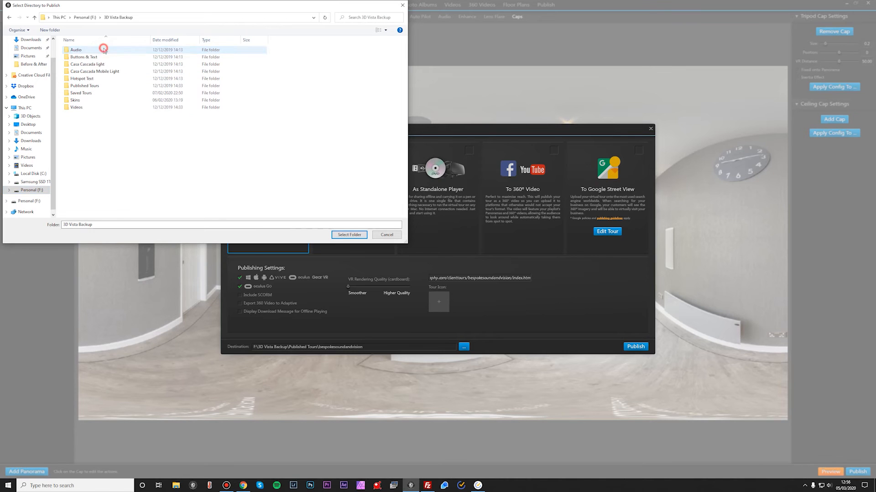
double_click(104, 86)
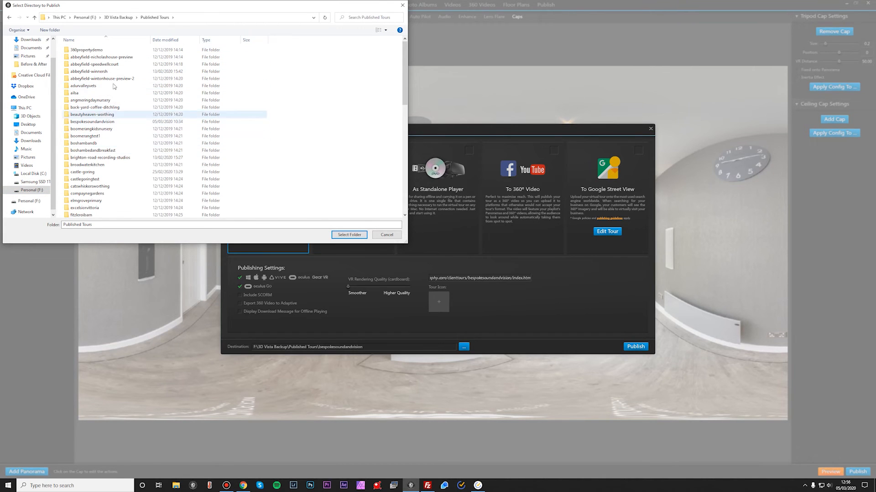
scroll(108, 53, down, 1)
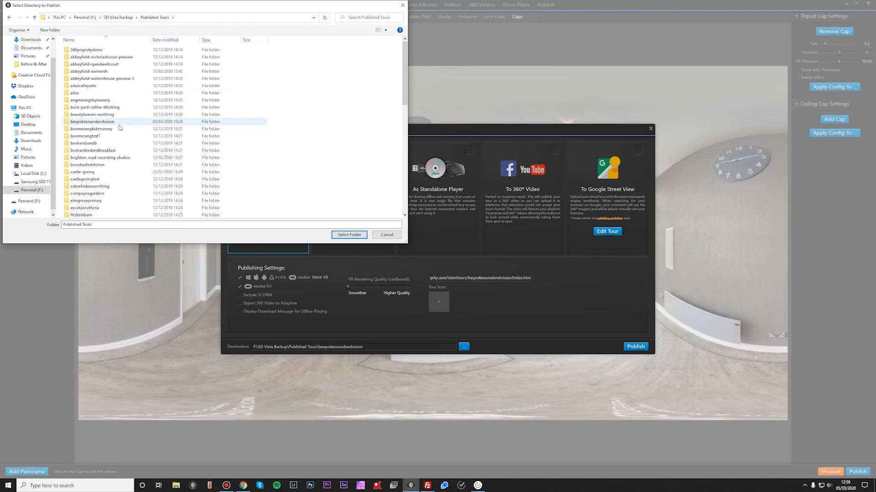
click(109, 106)
click(349, 235)
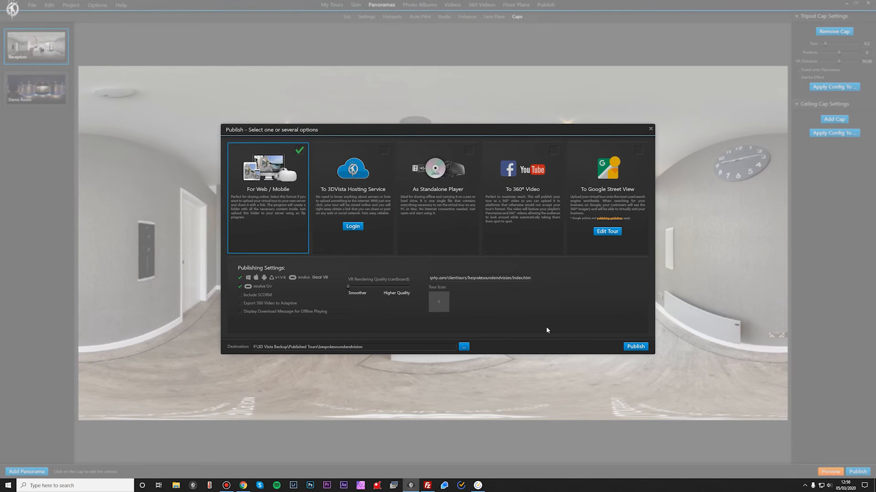
Step: Publish the tour for web/mobile and acknowledge the completion message
click(634, 348)
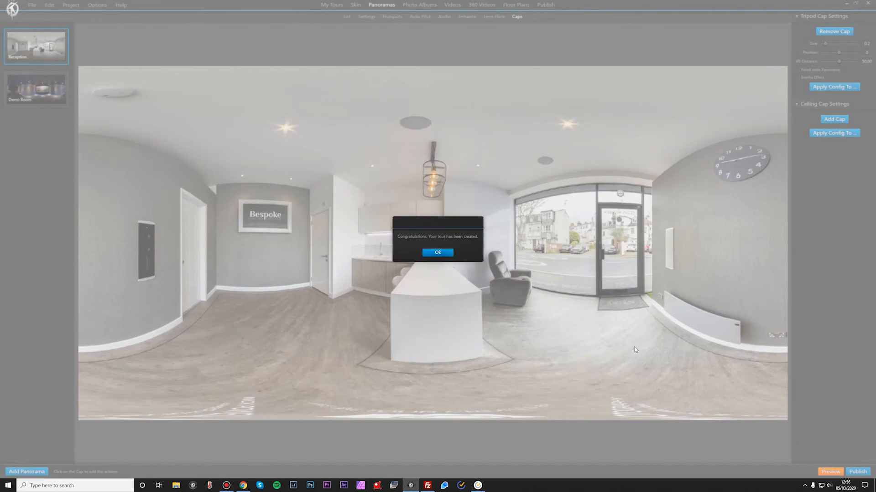
click(446, 252)
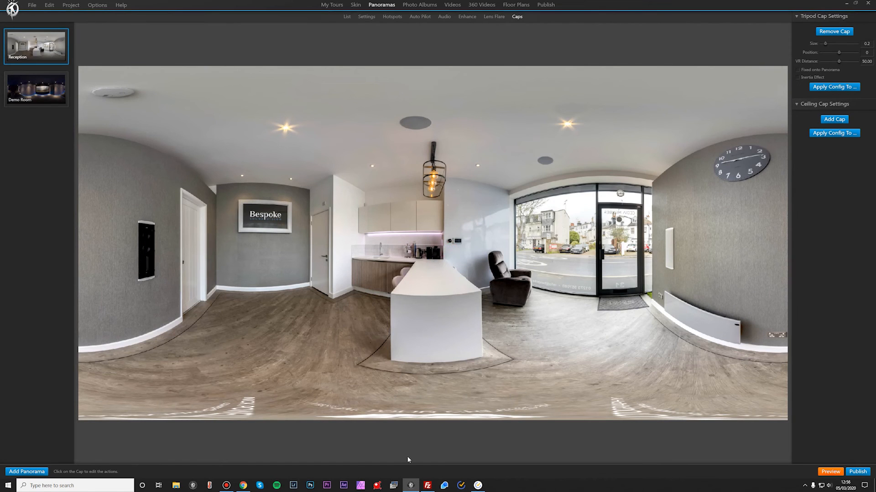
Step: Switch to FileZilla and refresh the local bespokesoundandvision listing to check the newly published files
click(428, 485)
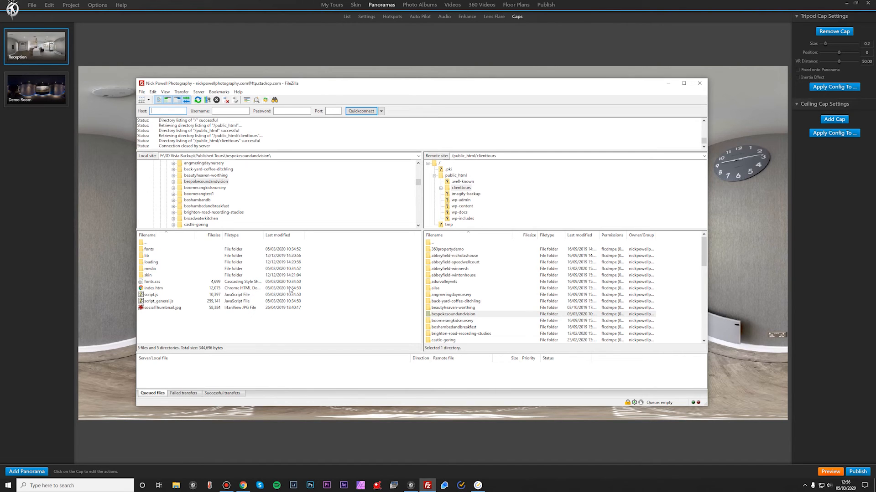
click(198, 99)
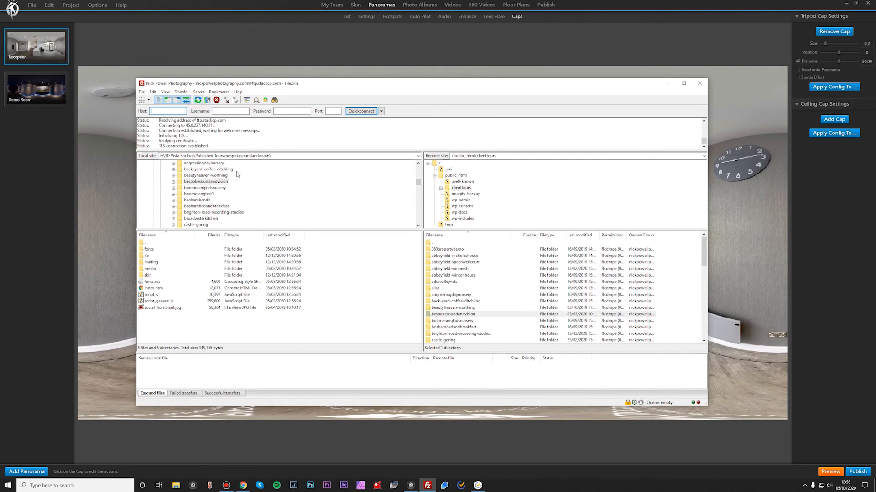
click(294, 288)
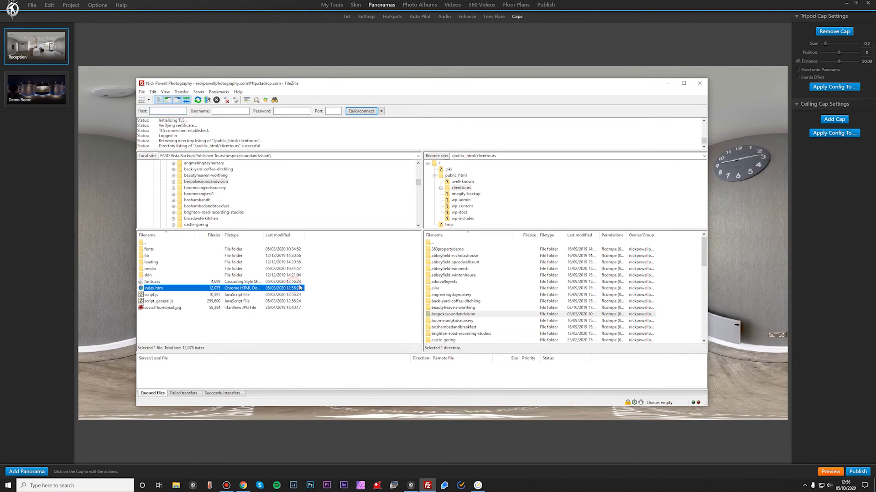
click(340, 277)
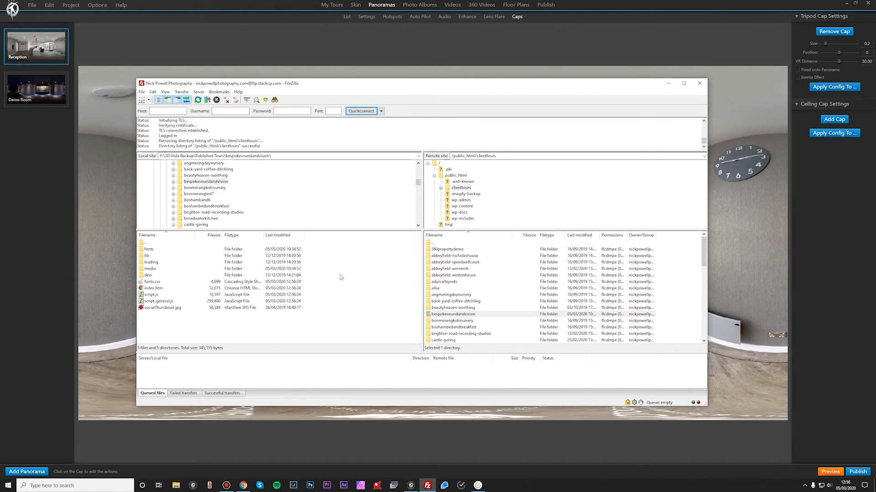
click(248, 250)
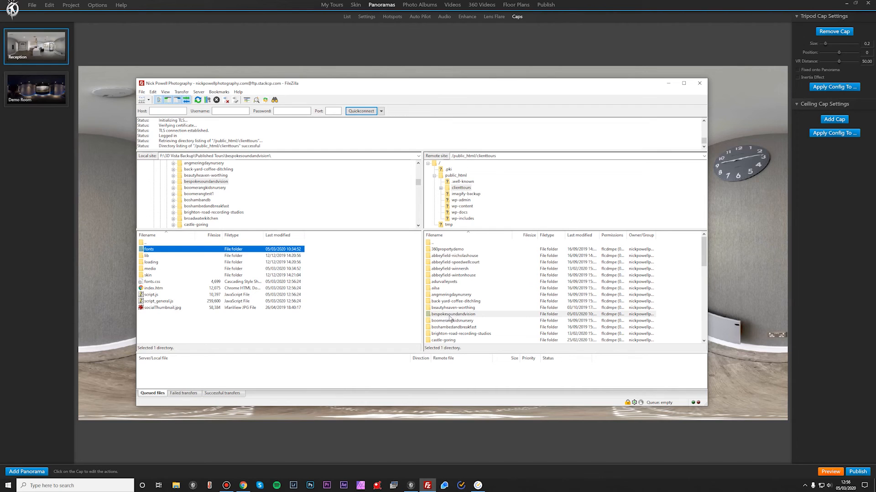
Step: Upload all files and folders of the local bespokesoundandvision tour into the remote clienttours/bespokesoundandvision folder
double_click(456, 175)
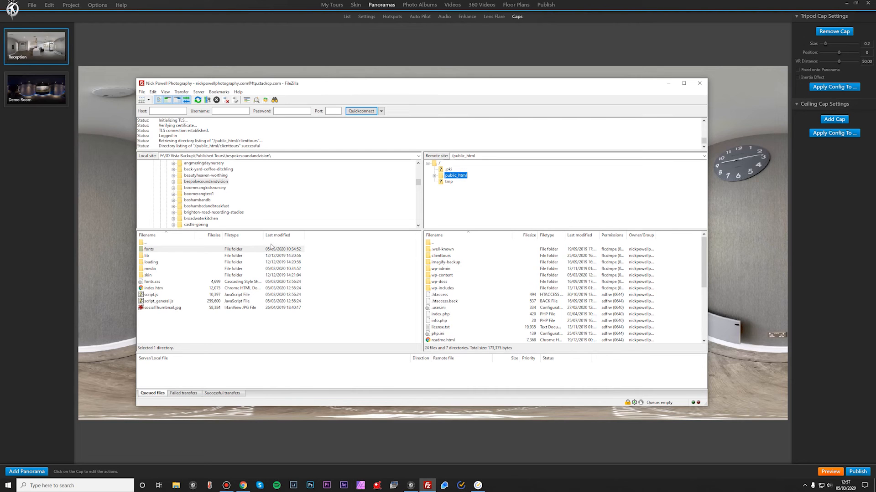
scroll(206, 188, up, 4)
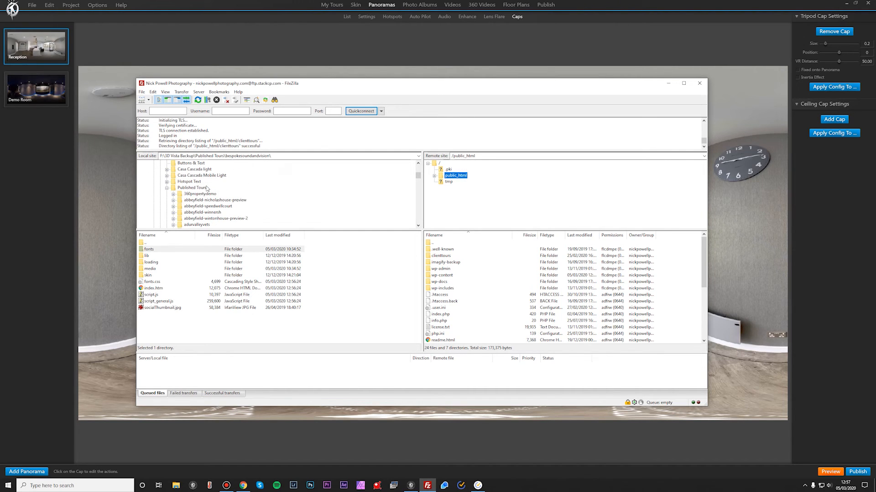
click(192, 188)
scroll(196, 302, down, 1)
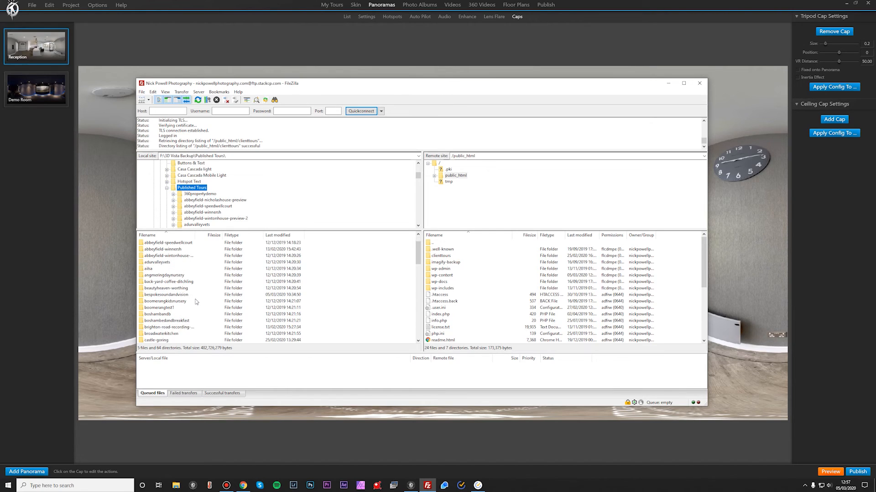
drag(186, 296, 295, 291)
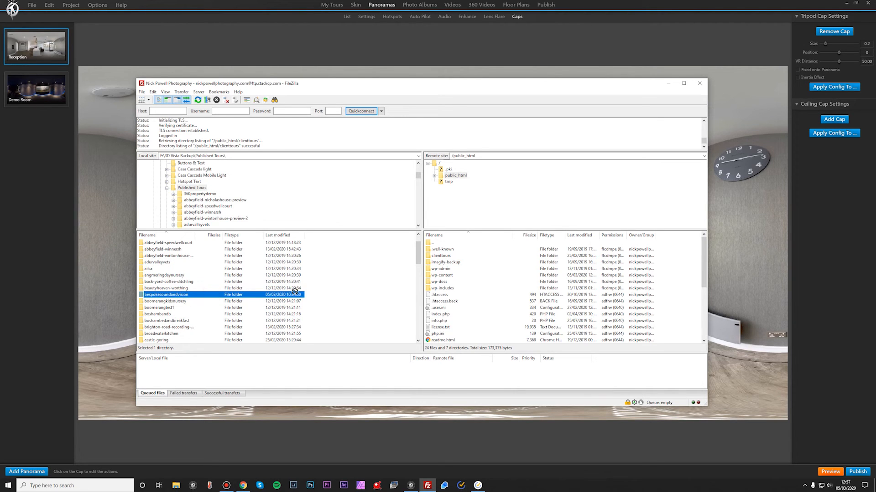
double_click(207, 294)
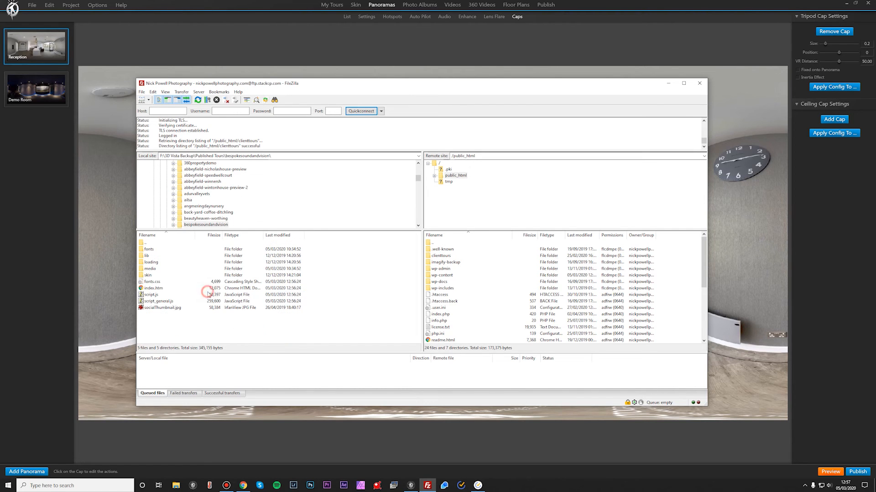
double_click(445, 257)
click(231, 251)
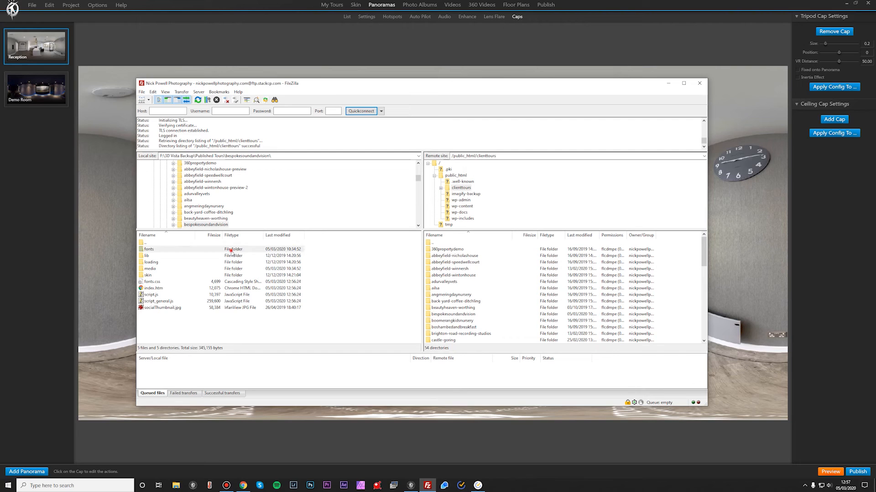
shift+click(279, 308)
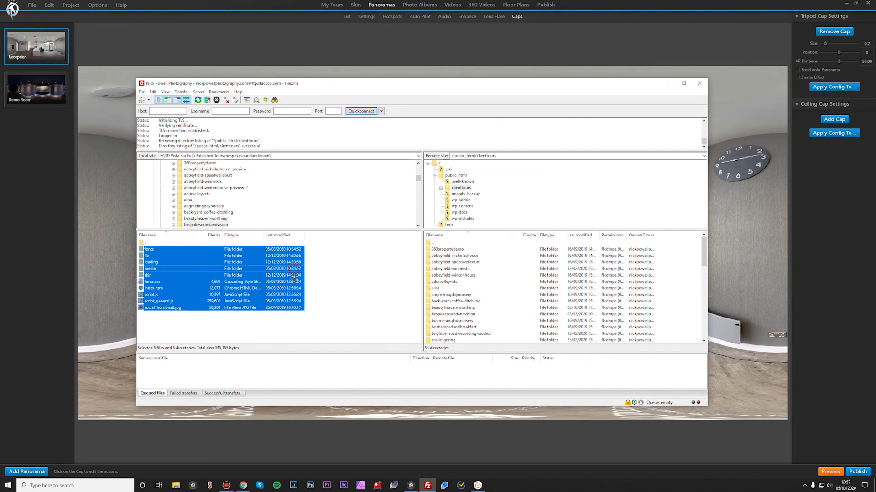
drag(300, 286, 439, 317)
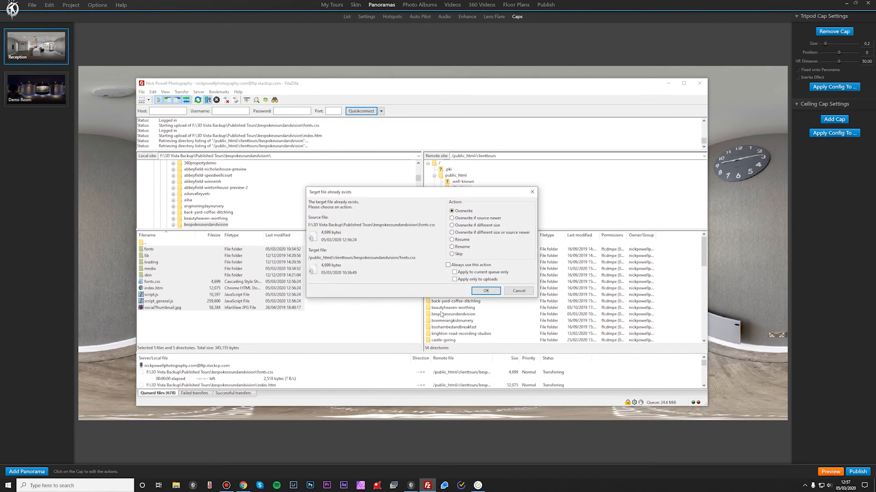
Step: Choose to overwrite existing target files for the whole queue, confirm, and close FileZilla after the transfer
click(479, 221)
click(470, 211)
click(481, 216)
click(467, 212)
click(488, 218)
click(491, 272)
click(493, 293)
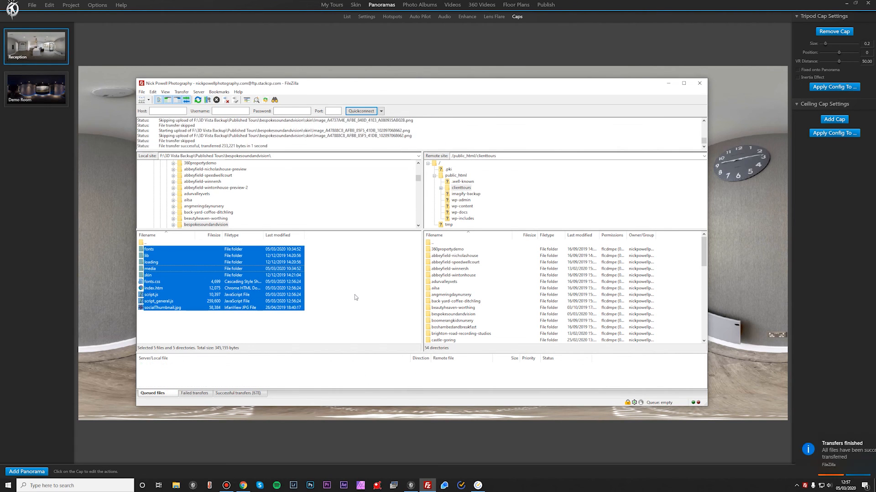
click(698, 84)
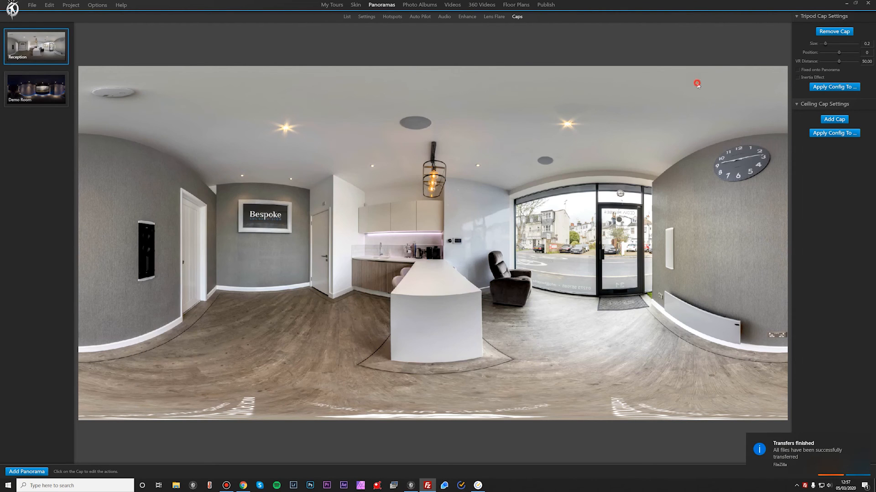
click(247, 487)
click(420, 6)
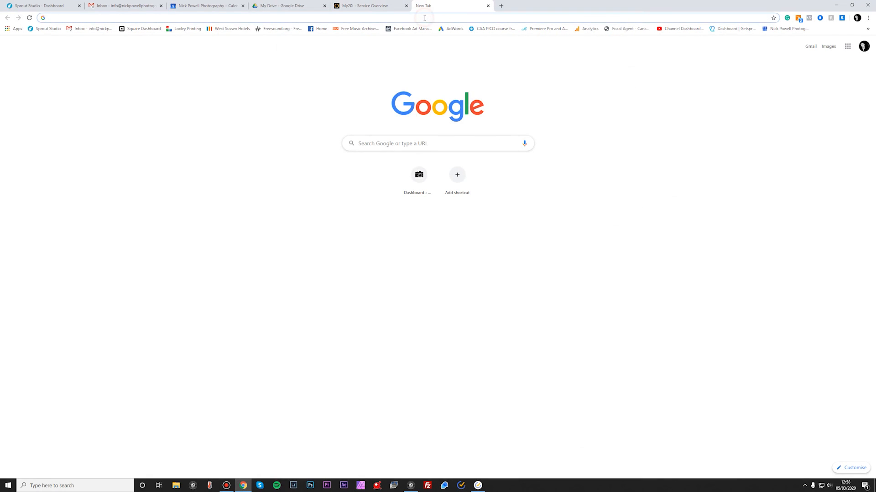
text(www.nickpowellphotography.com/cl)
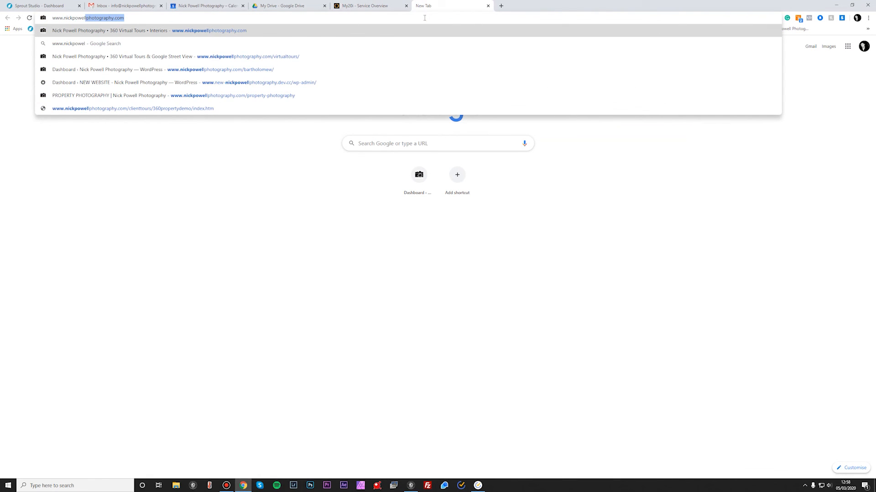
text(ie)
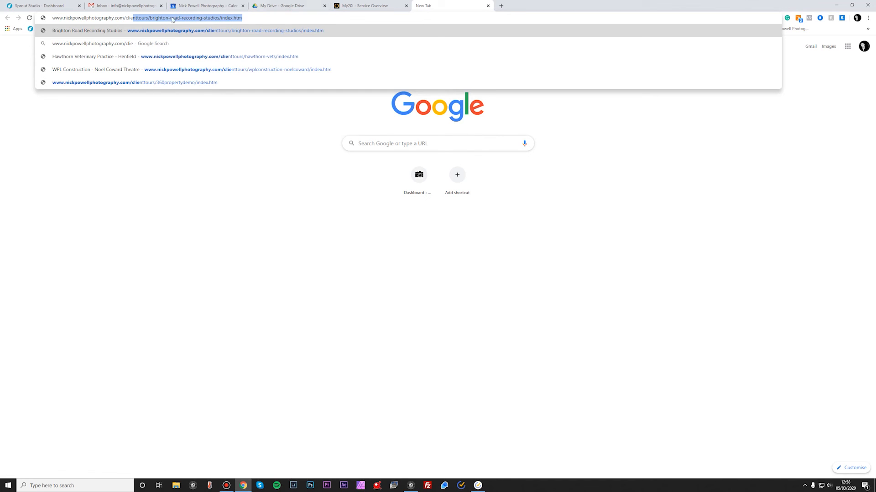
click(157, 17)
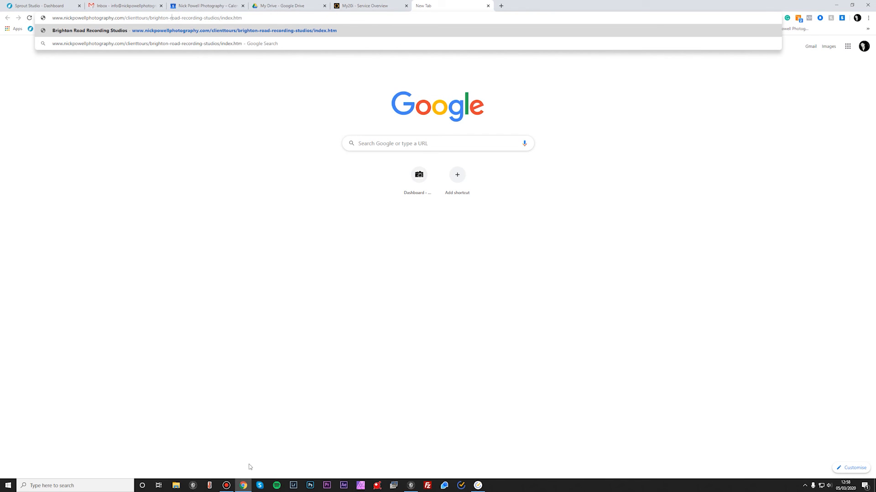
click(414, 489)
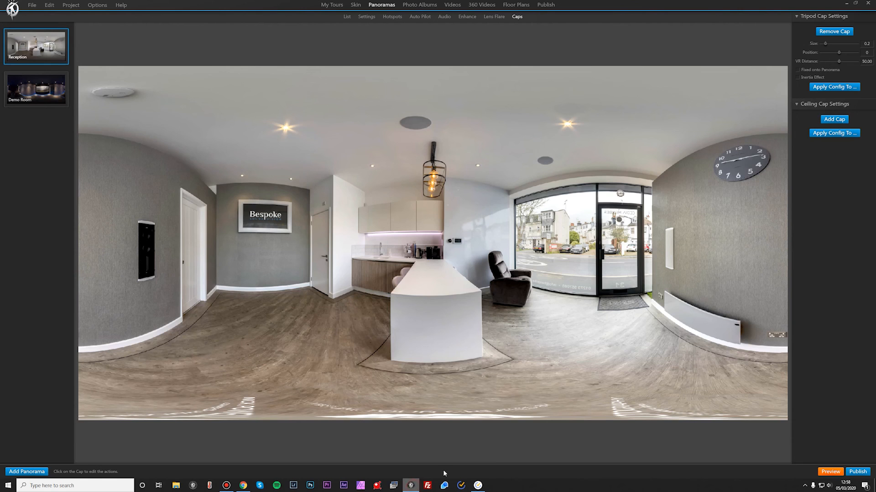
Step: Copy the tour URL from the publishing options and open it in a new browser tab
click(858, 472)
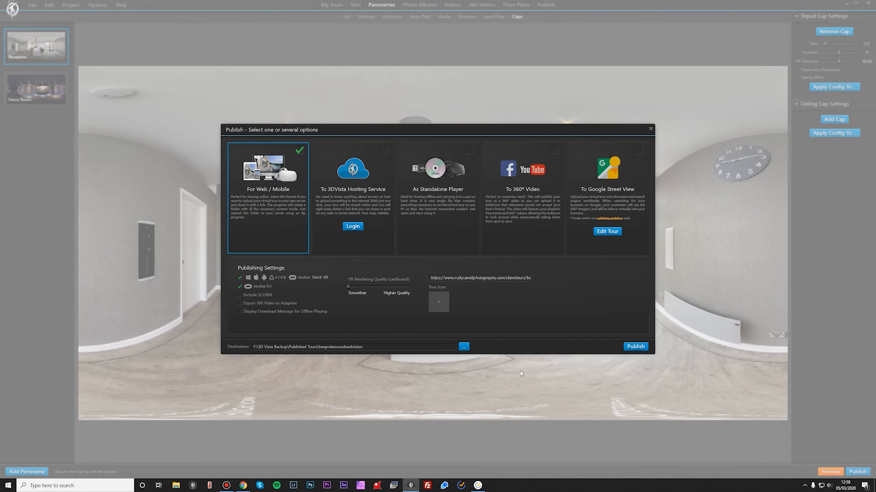
click(501, 278)
drag(432, 278, 544, 278)
key(ctrl+c)
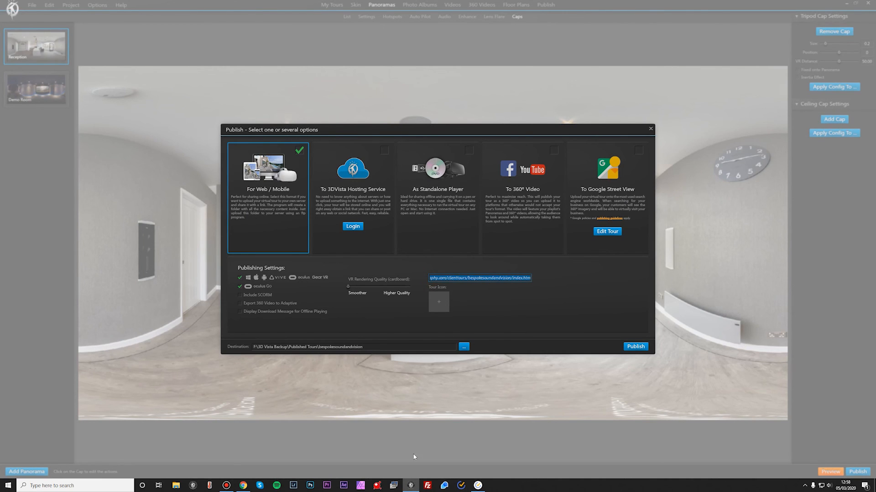
click(243, 485)
click(331, 17)
key(ctrl+v)
key(Return)
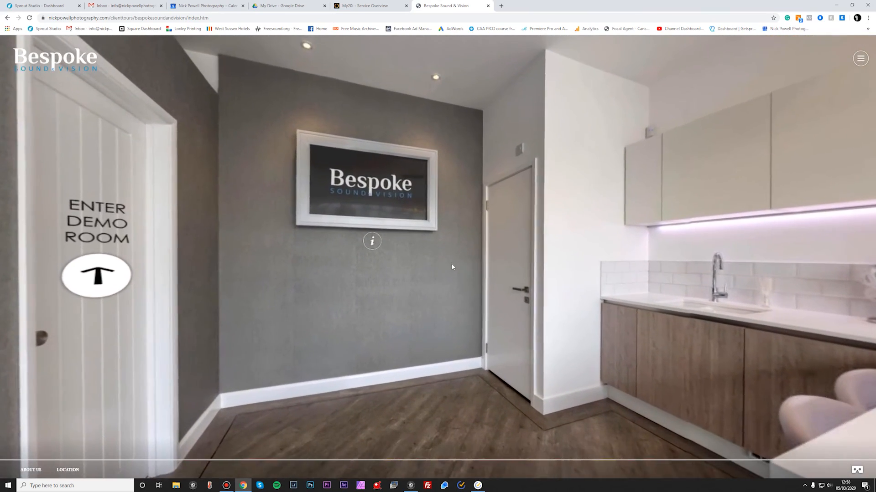
Step: Pan around the live tour's Reception and enter the Demo Room through its door hotspot
drag(406, 309, 584, 305)
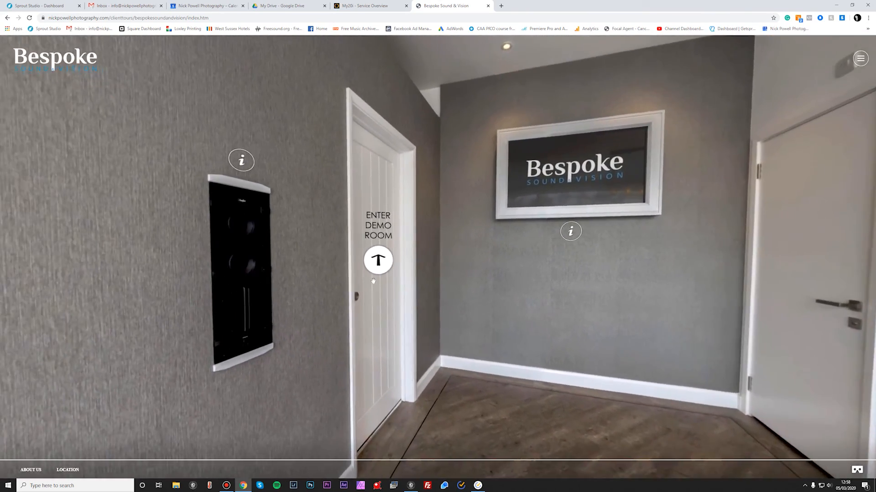
click(380, 268)
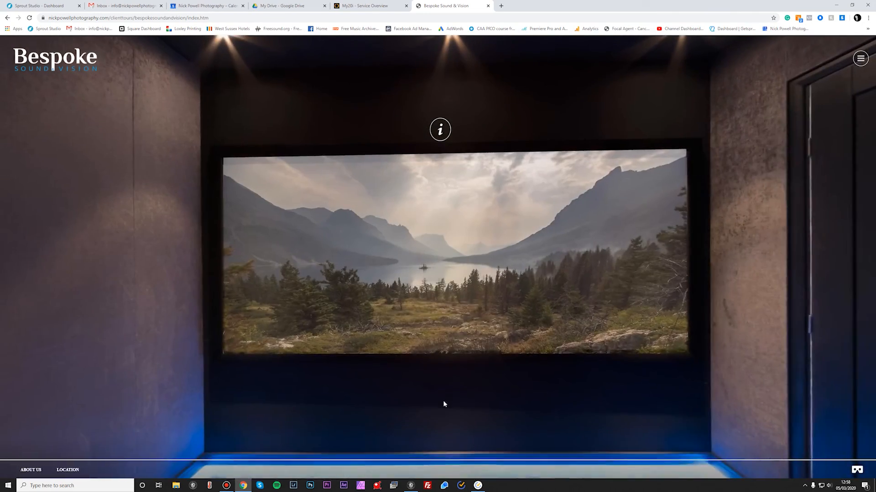
drag(389, 391, 507, 385)
drag(428, 373, 739, 306)
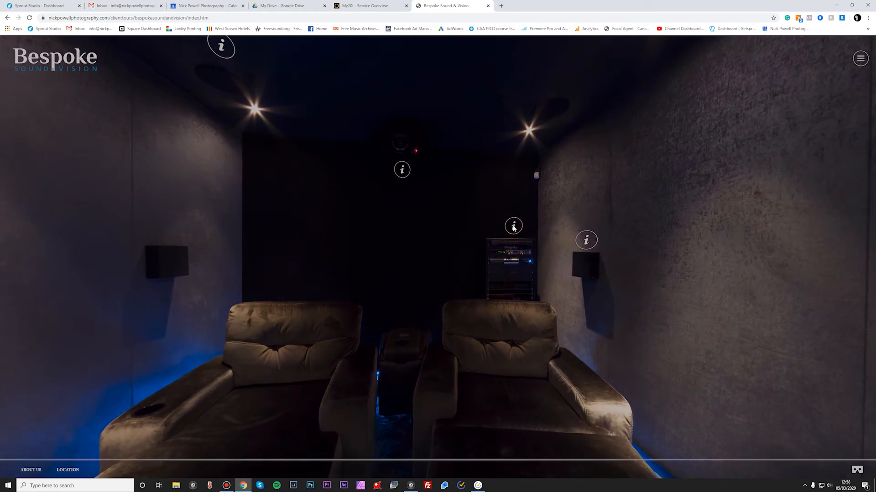
Step: Open and close the Demo Room's info hotspots, including the cinema screen description
click(513, 226)
click(499, 231)
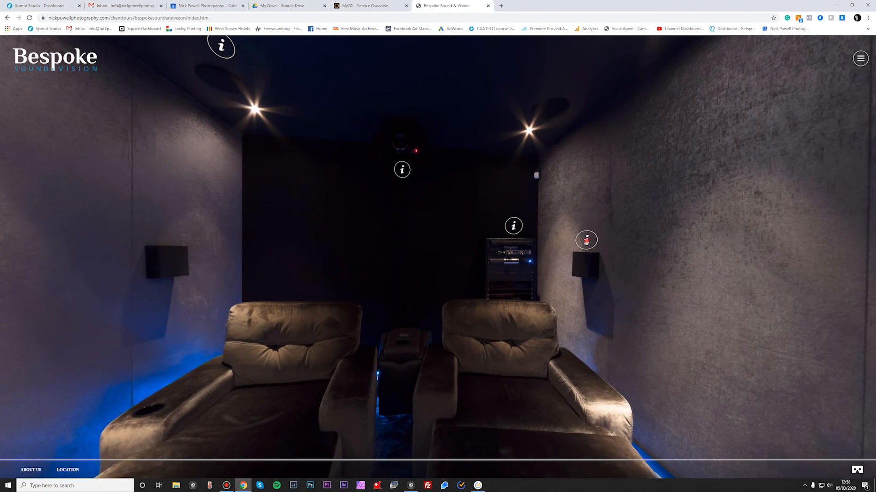
click(587, 241)
click(482, 179)
drag(550, 297, 159, 298)
drag(594, 362, 213, 352)
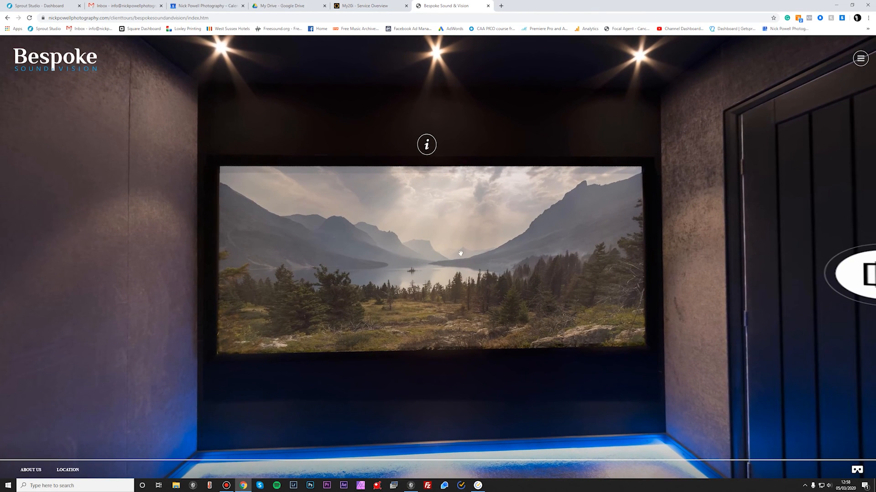
click(427, 146)
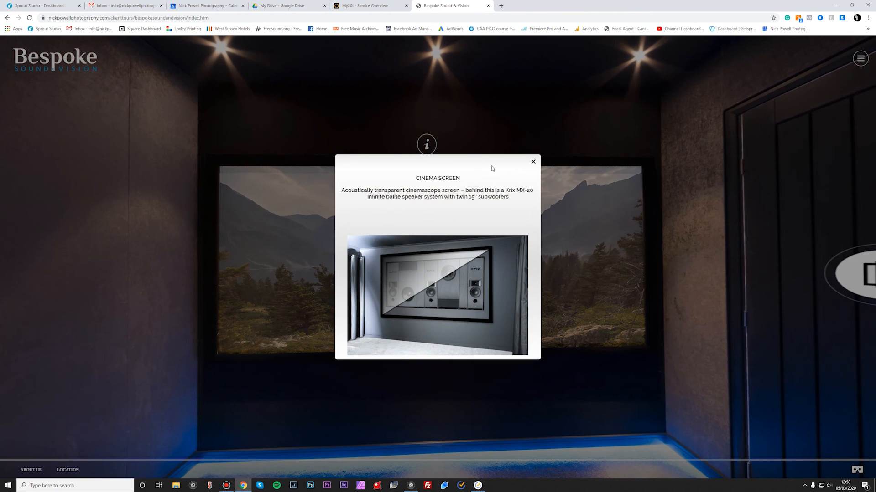
click(533, 163)
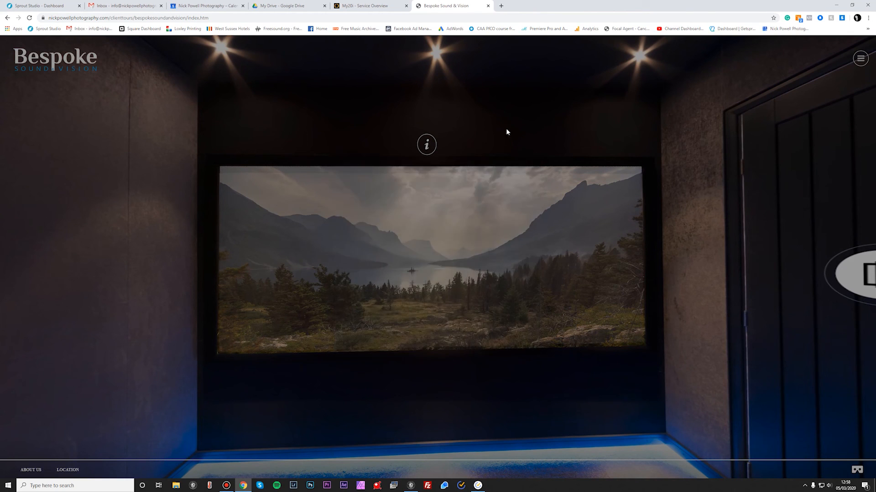